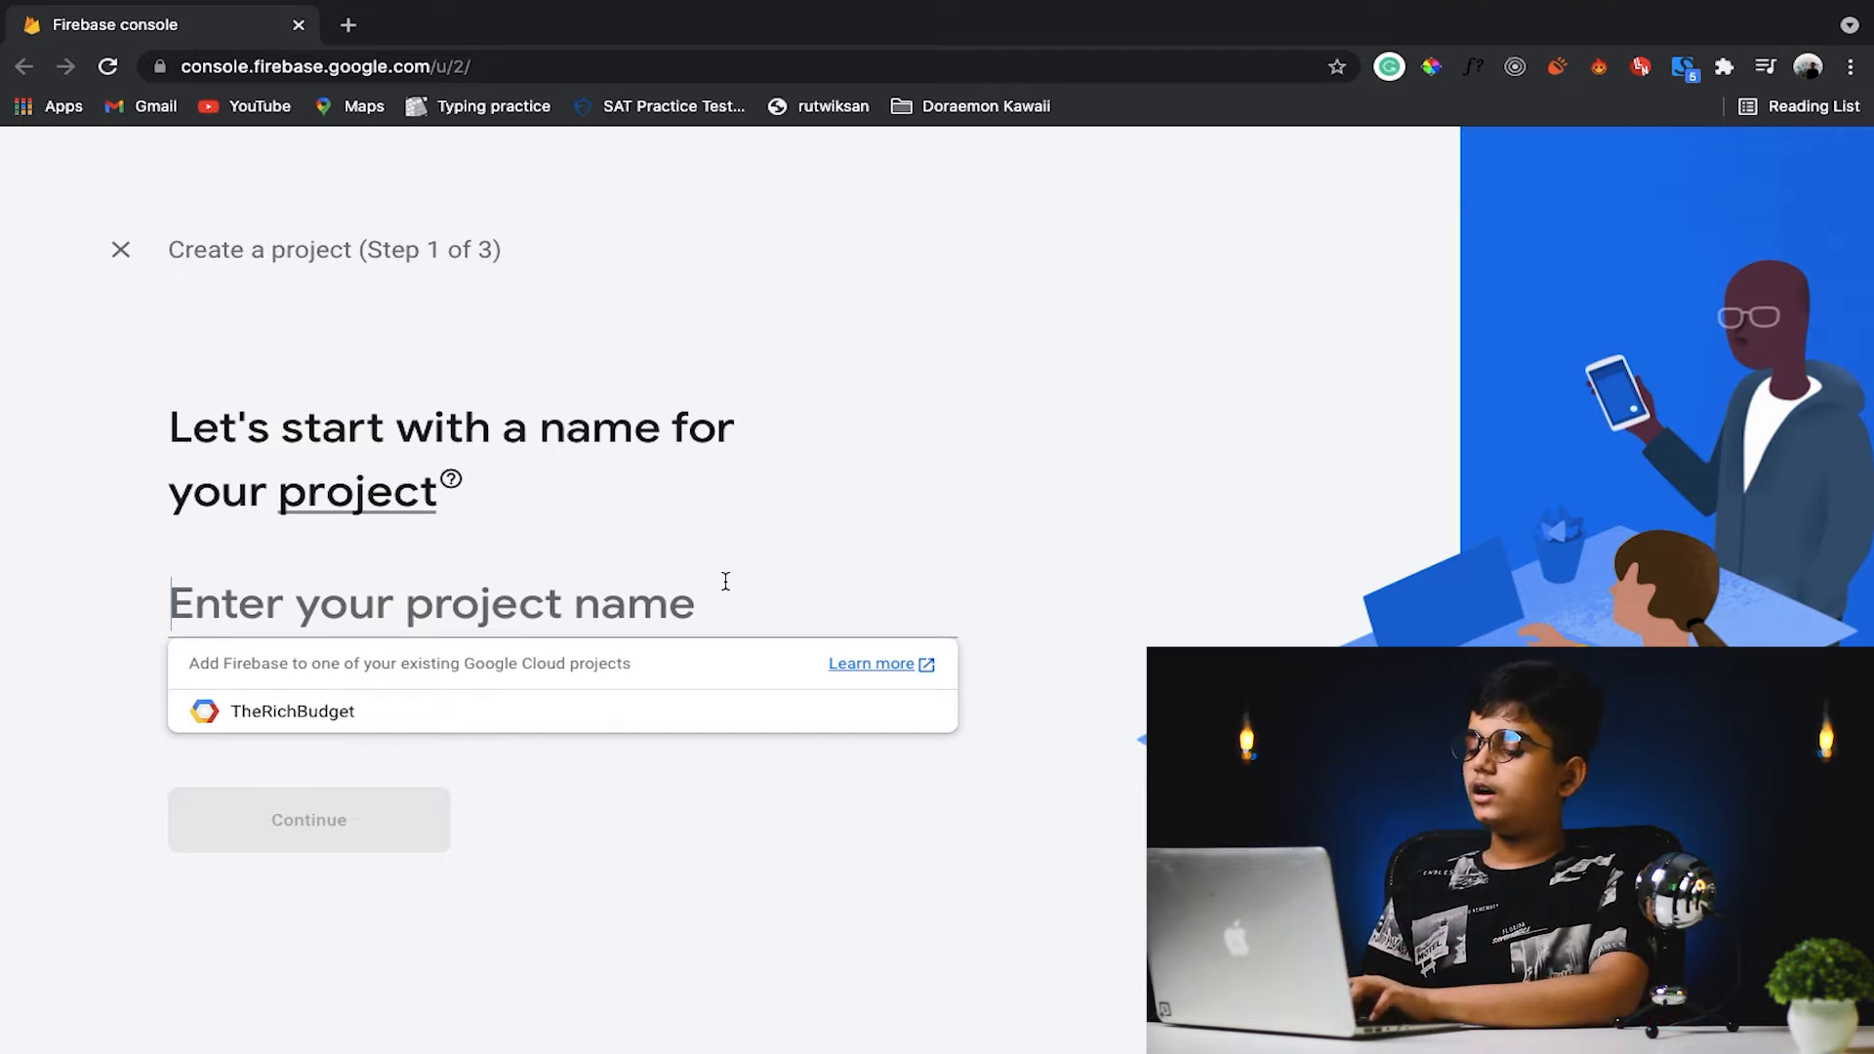
# - Create a Firebase project named e-diary with Google Analytics disabled and continue to its overview
pyautogui.write('e-diary')
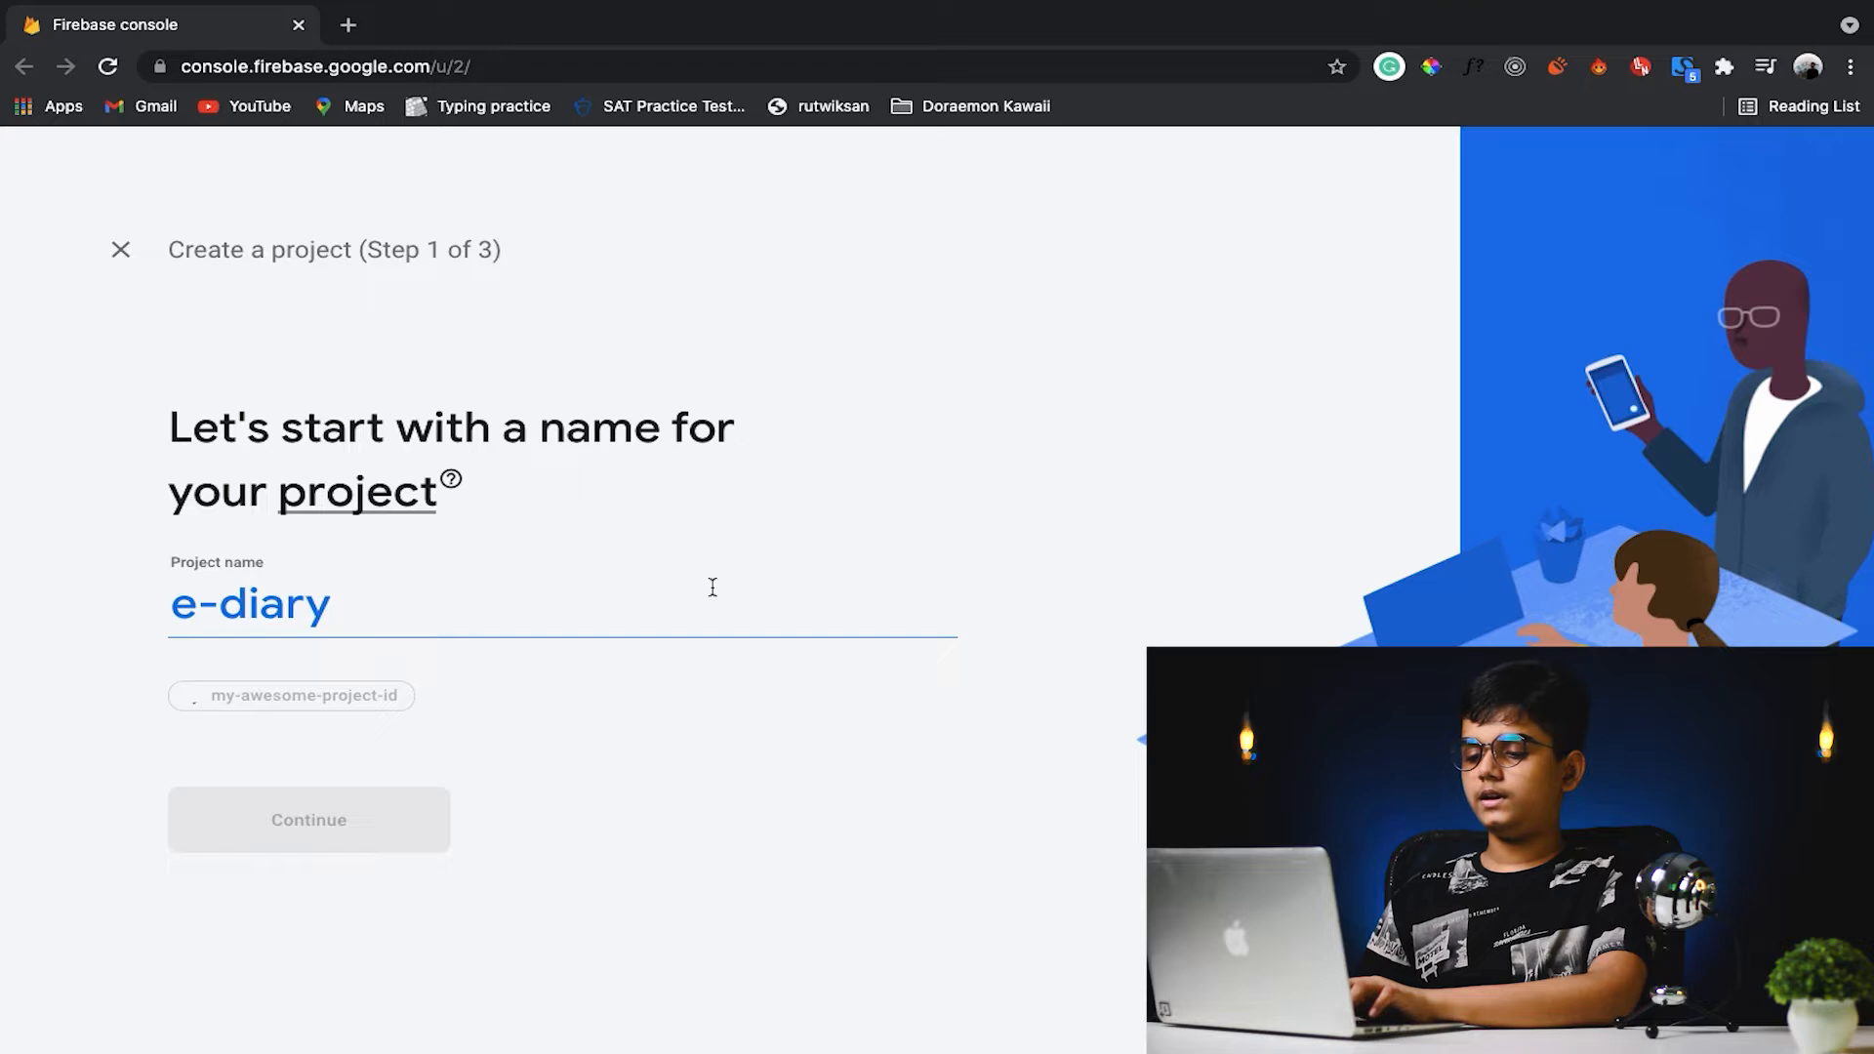
pyautogui.click(396, 826)
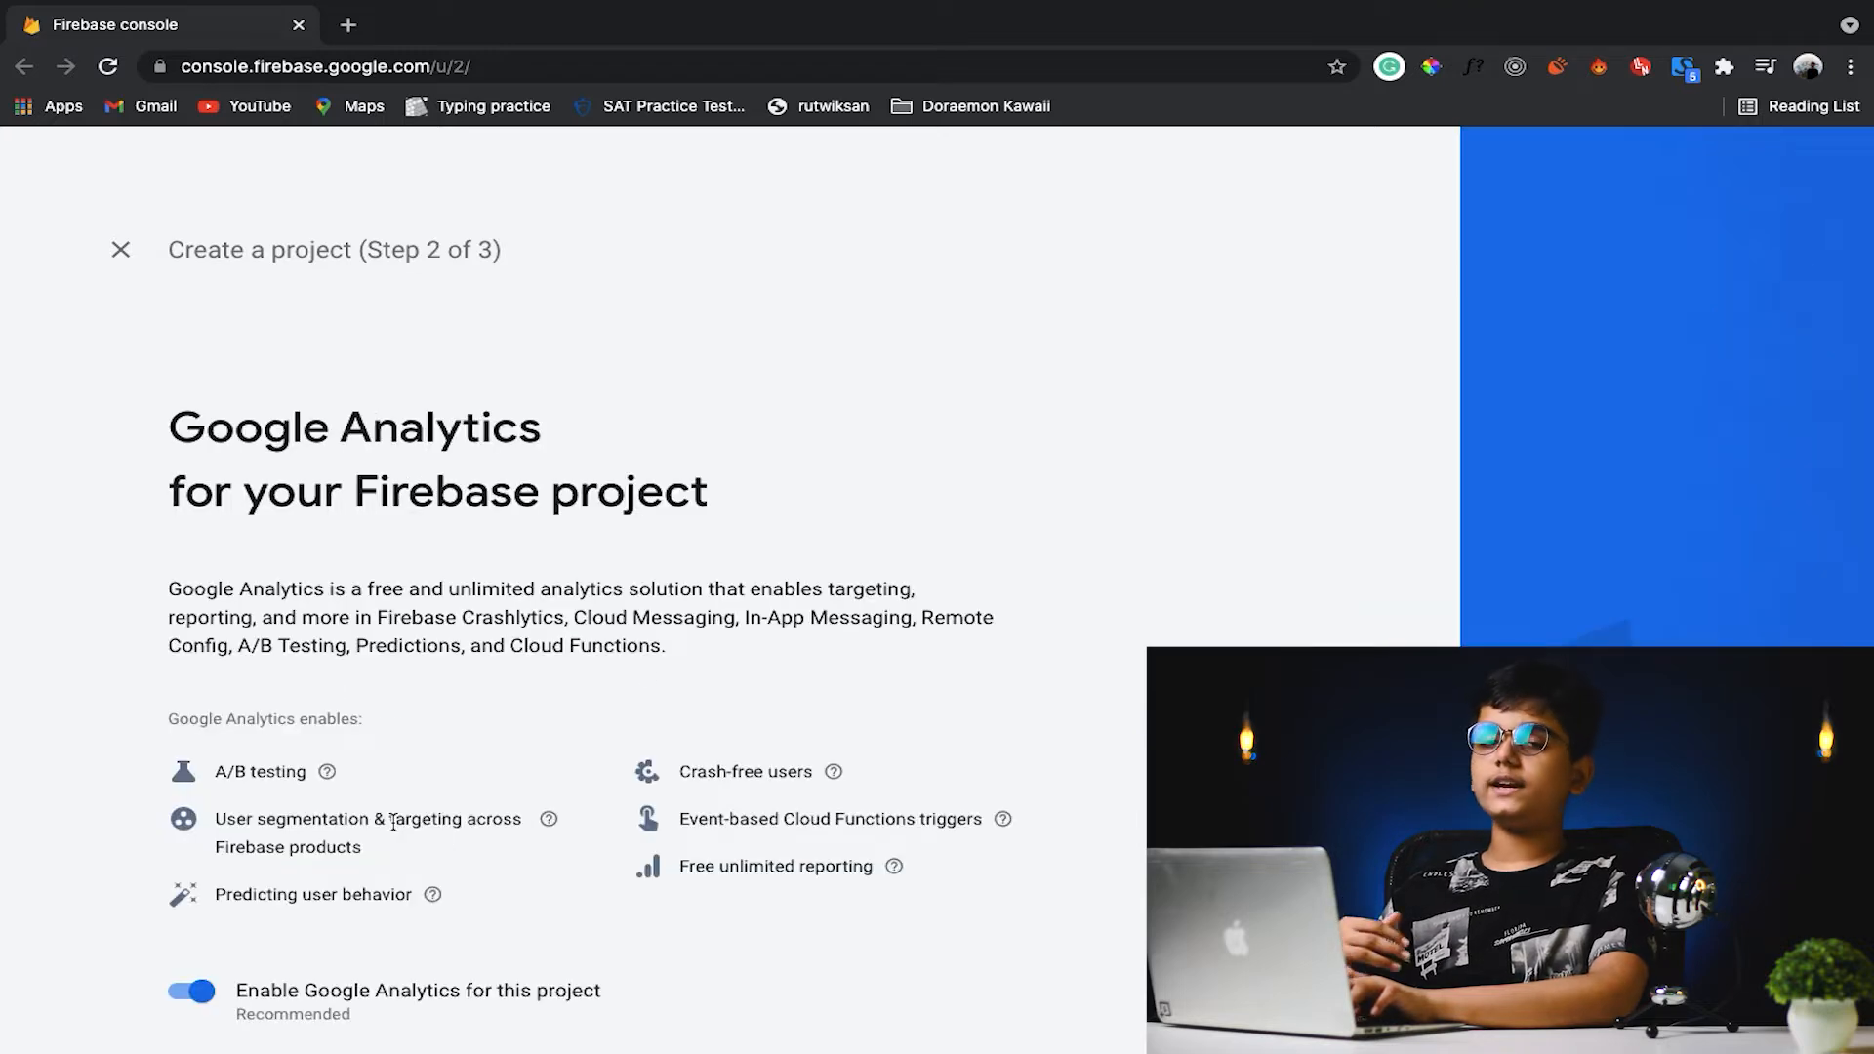
pyautogui.scroll(-2, 394, 825)
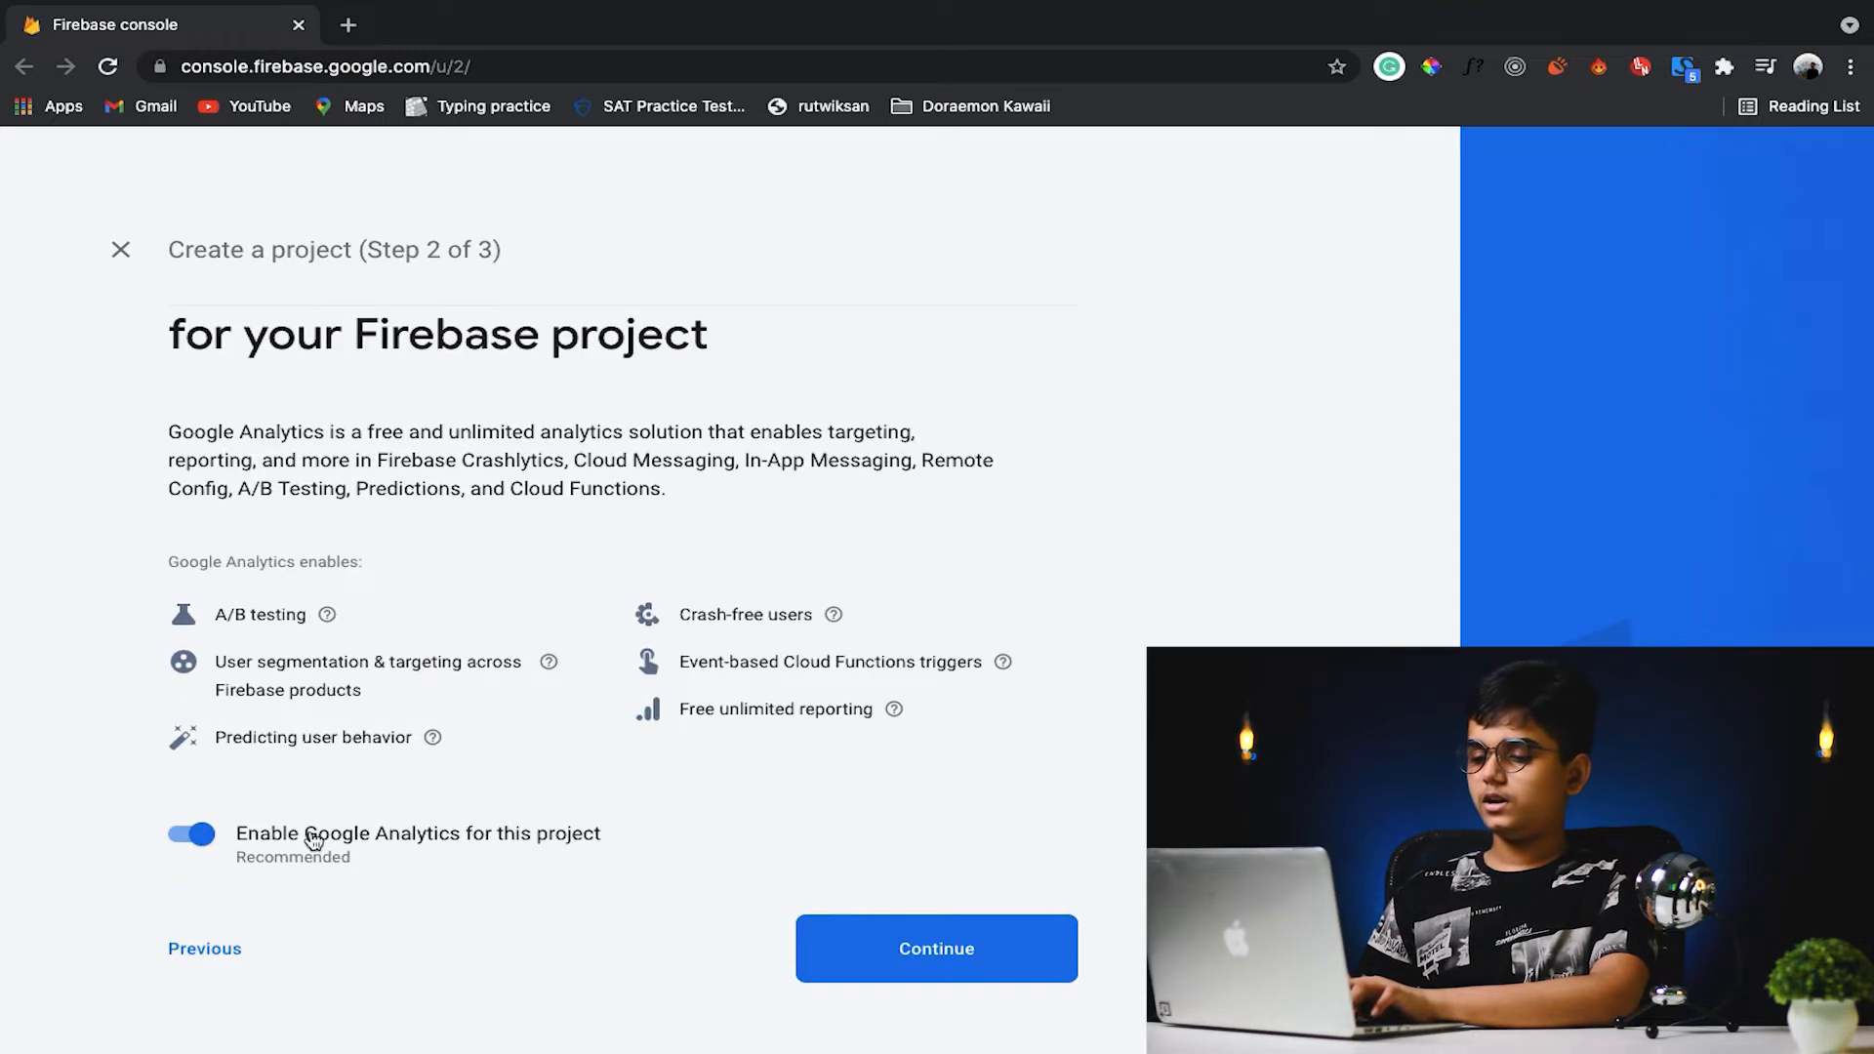
pyautogui.click(191, 834)
pyautogui.click(967, 980)
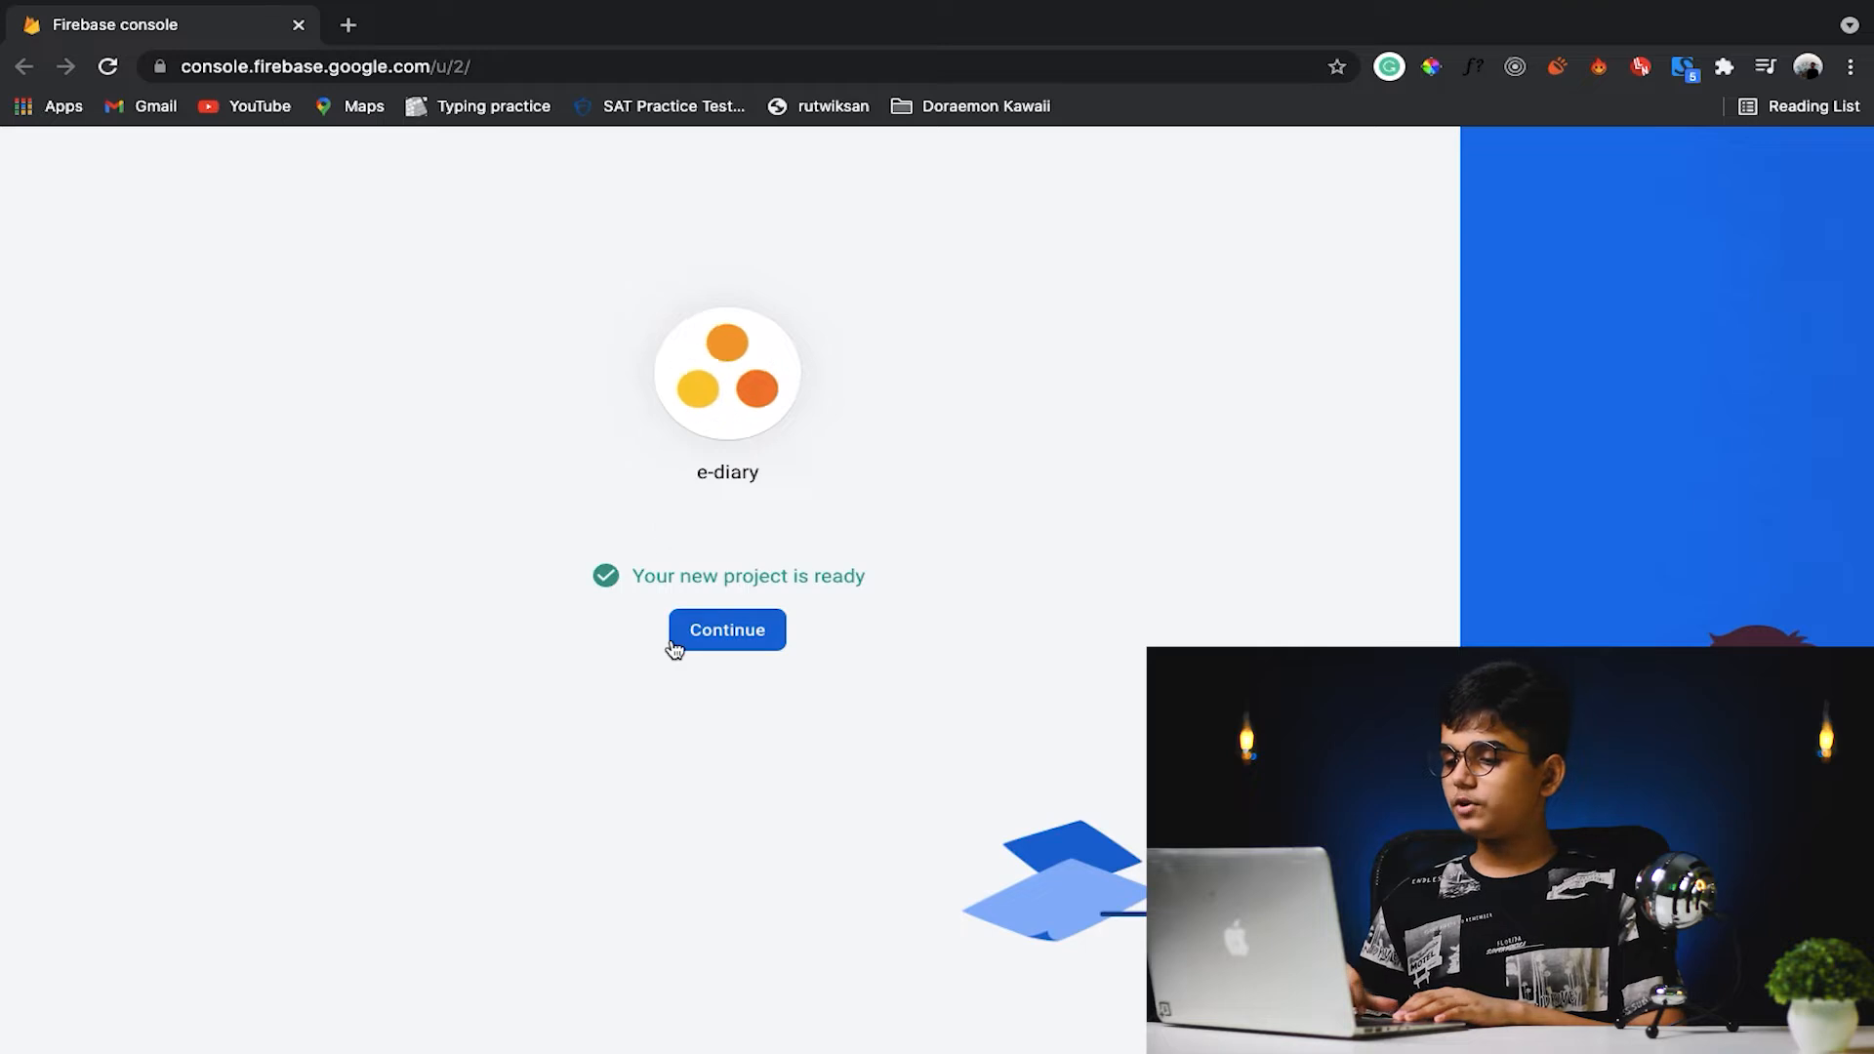
pyautogui.click(753, 644)
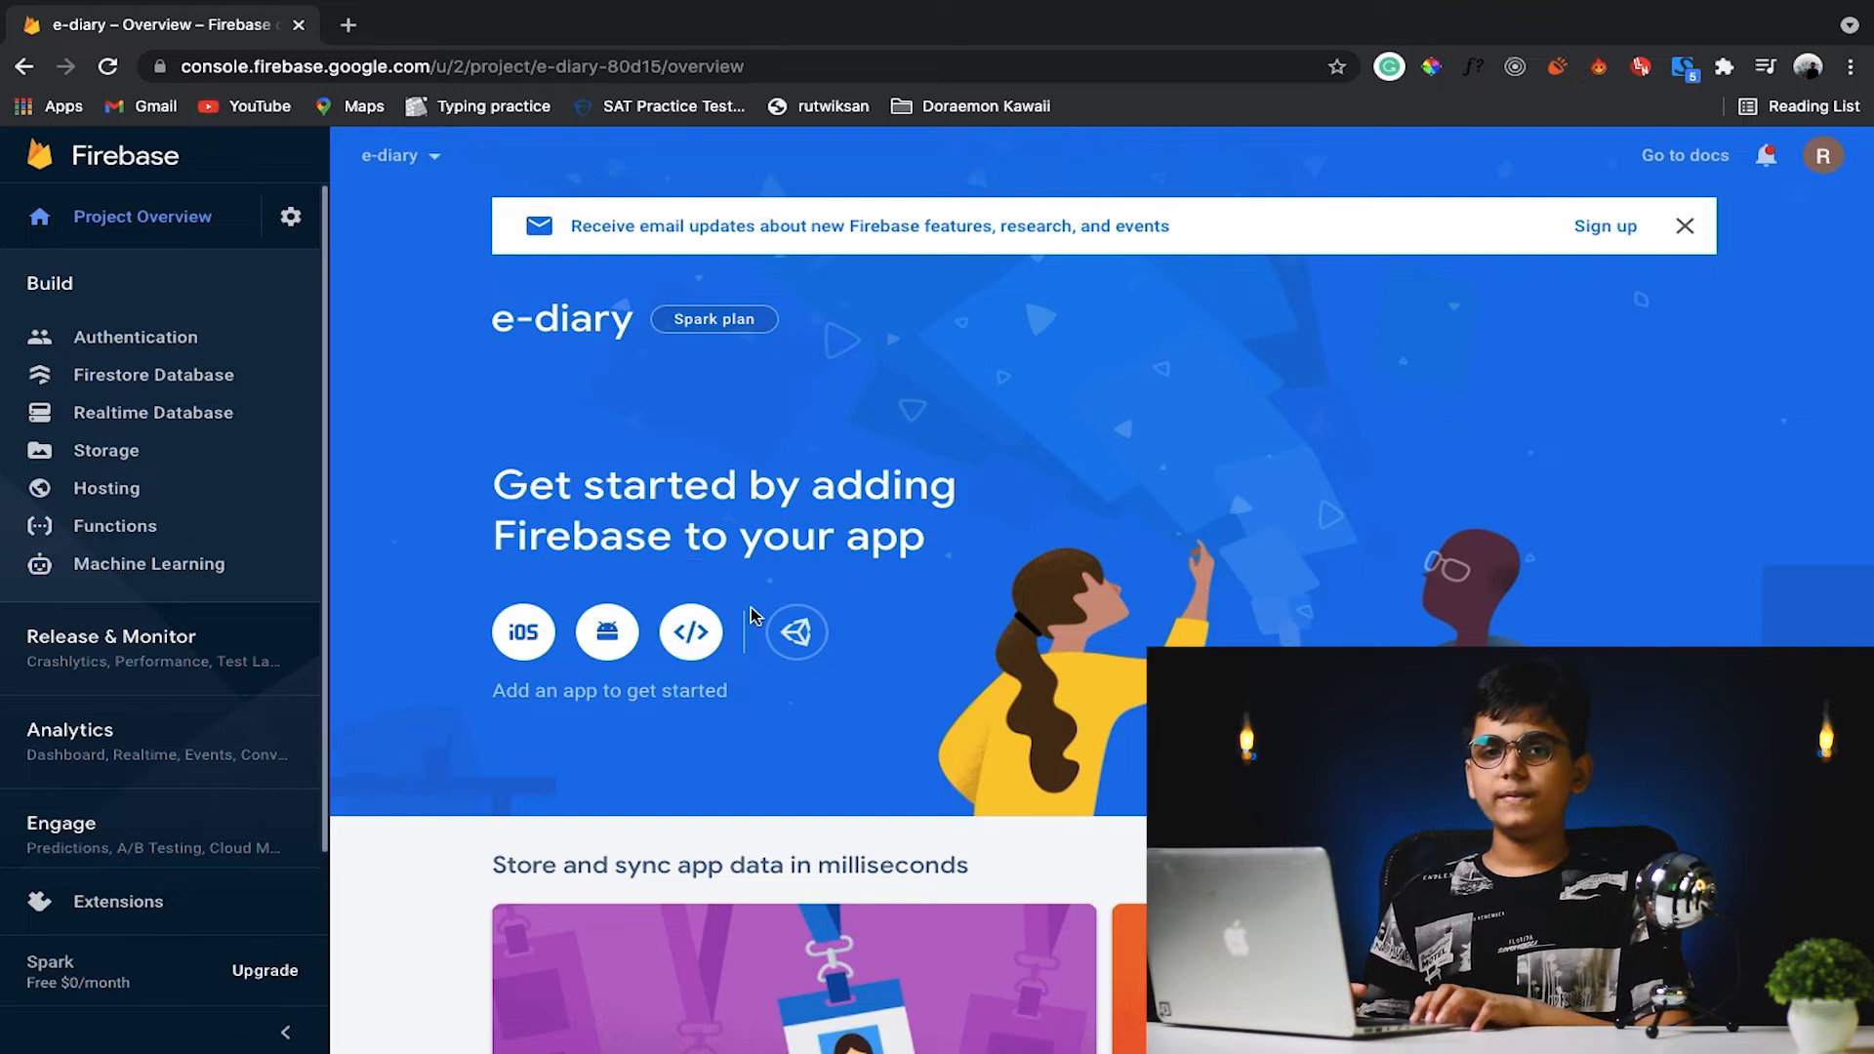
# - Register a web app with the nickname e-diary and Firebase Hosting set up on the e-diary-80d15 site
pyautogui.click(710, 645)
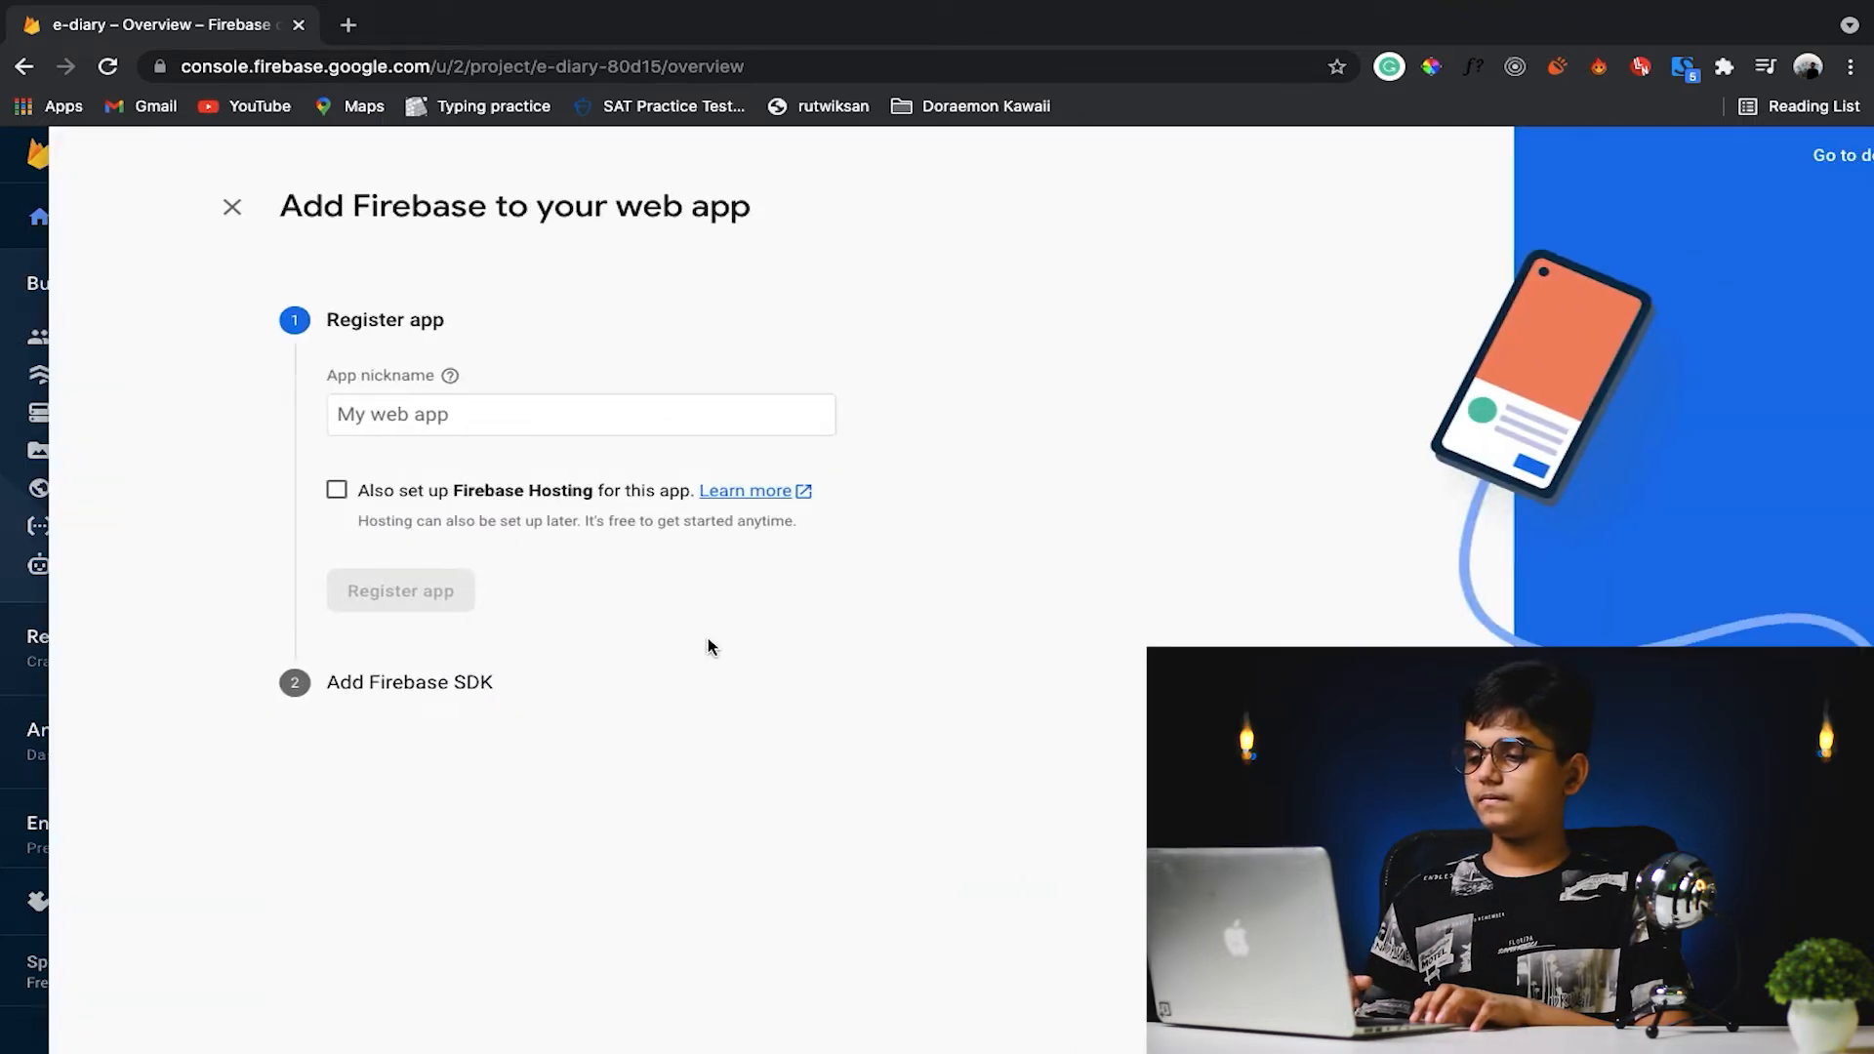
pyautogui.click(616, 431)
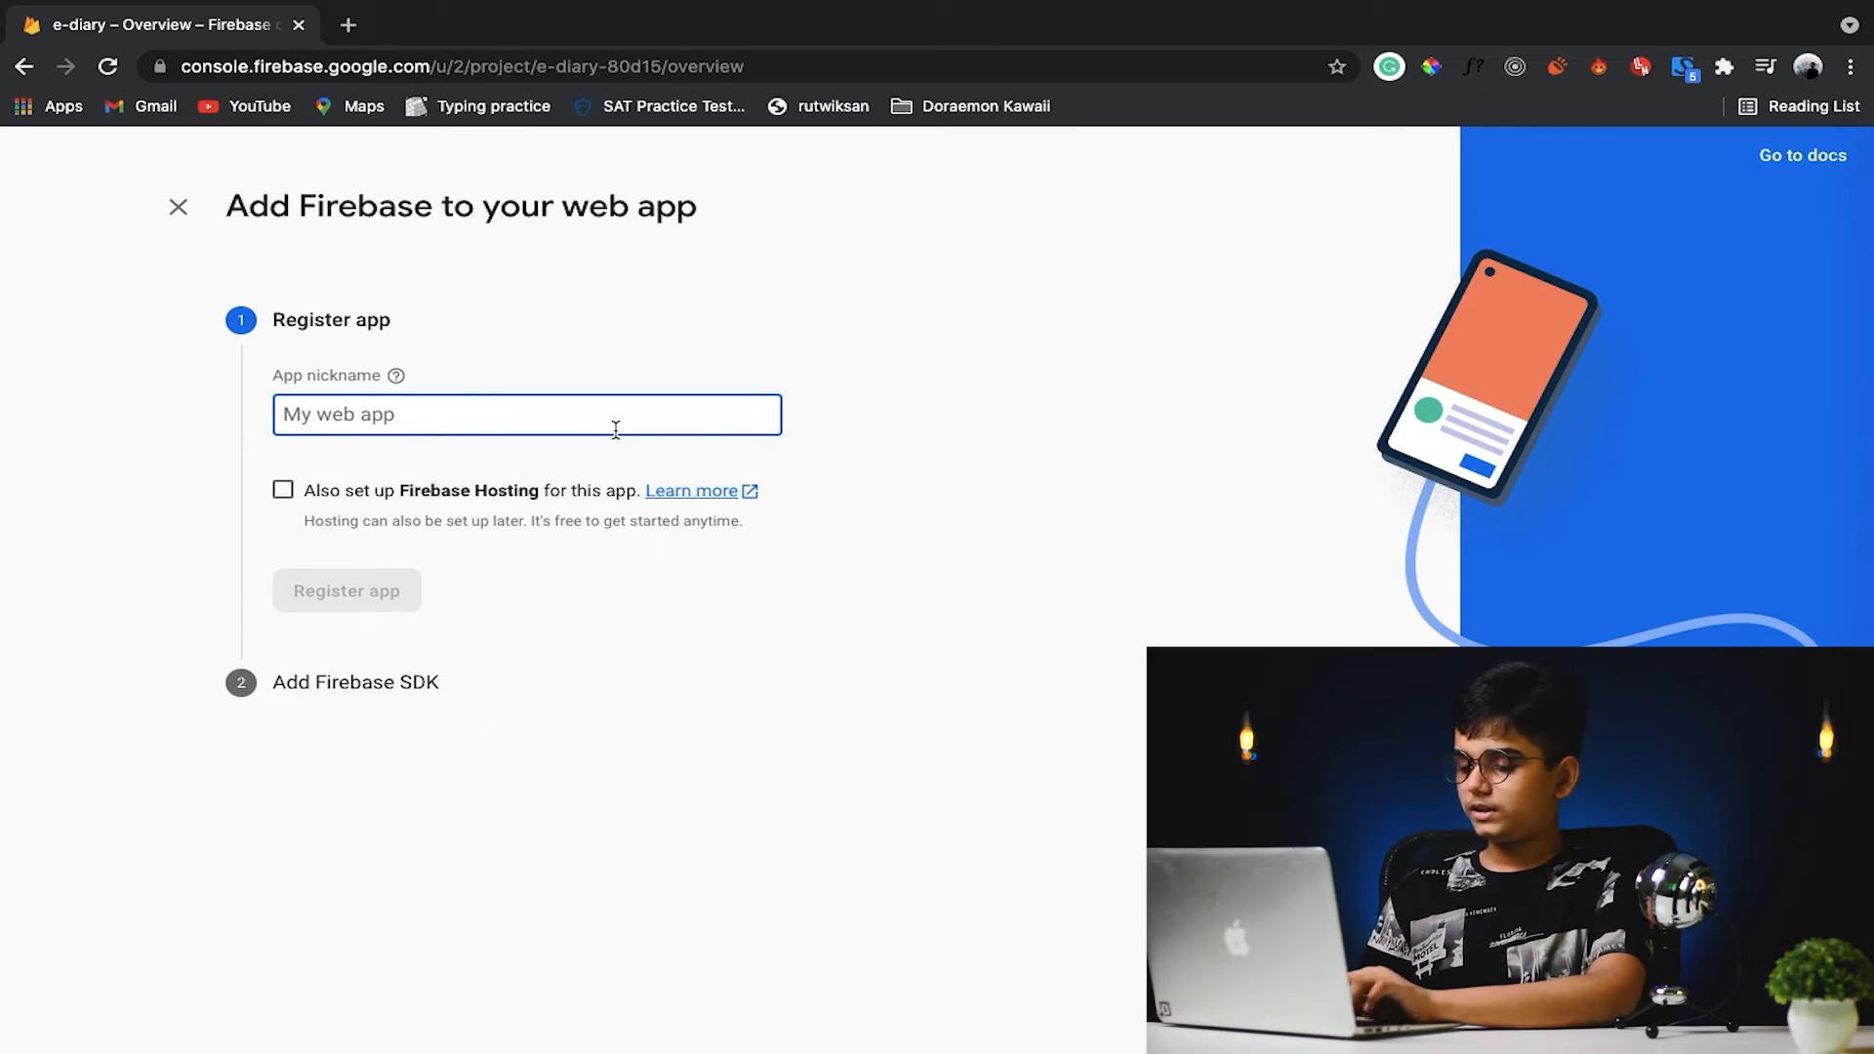
pyautogui.write('e-diary')
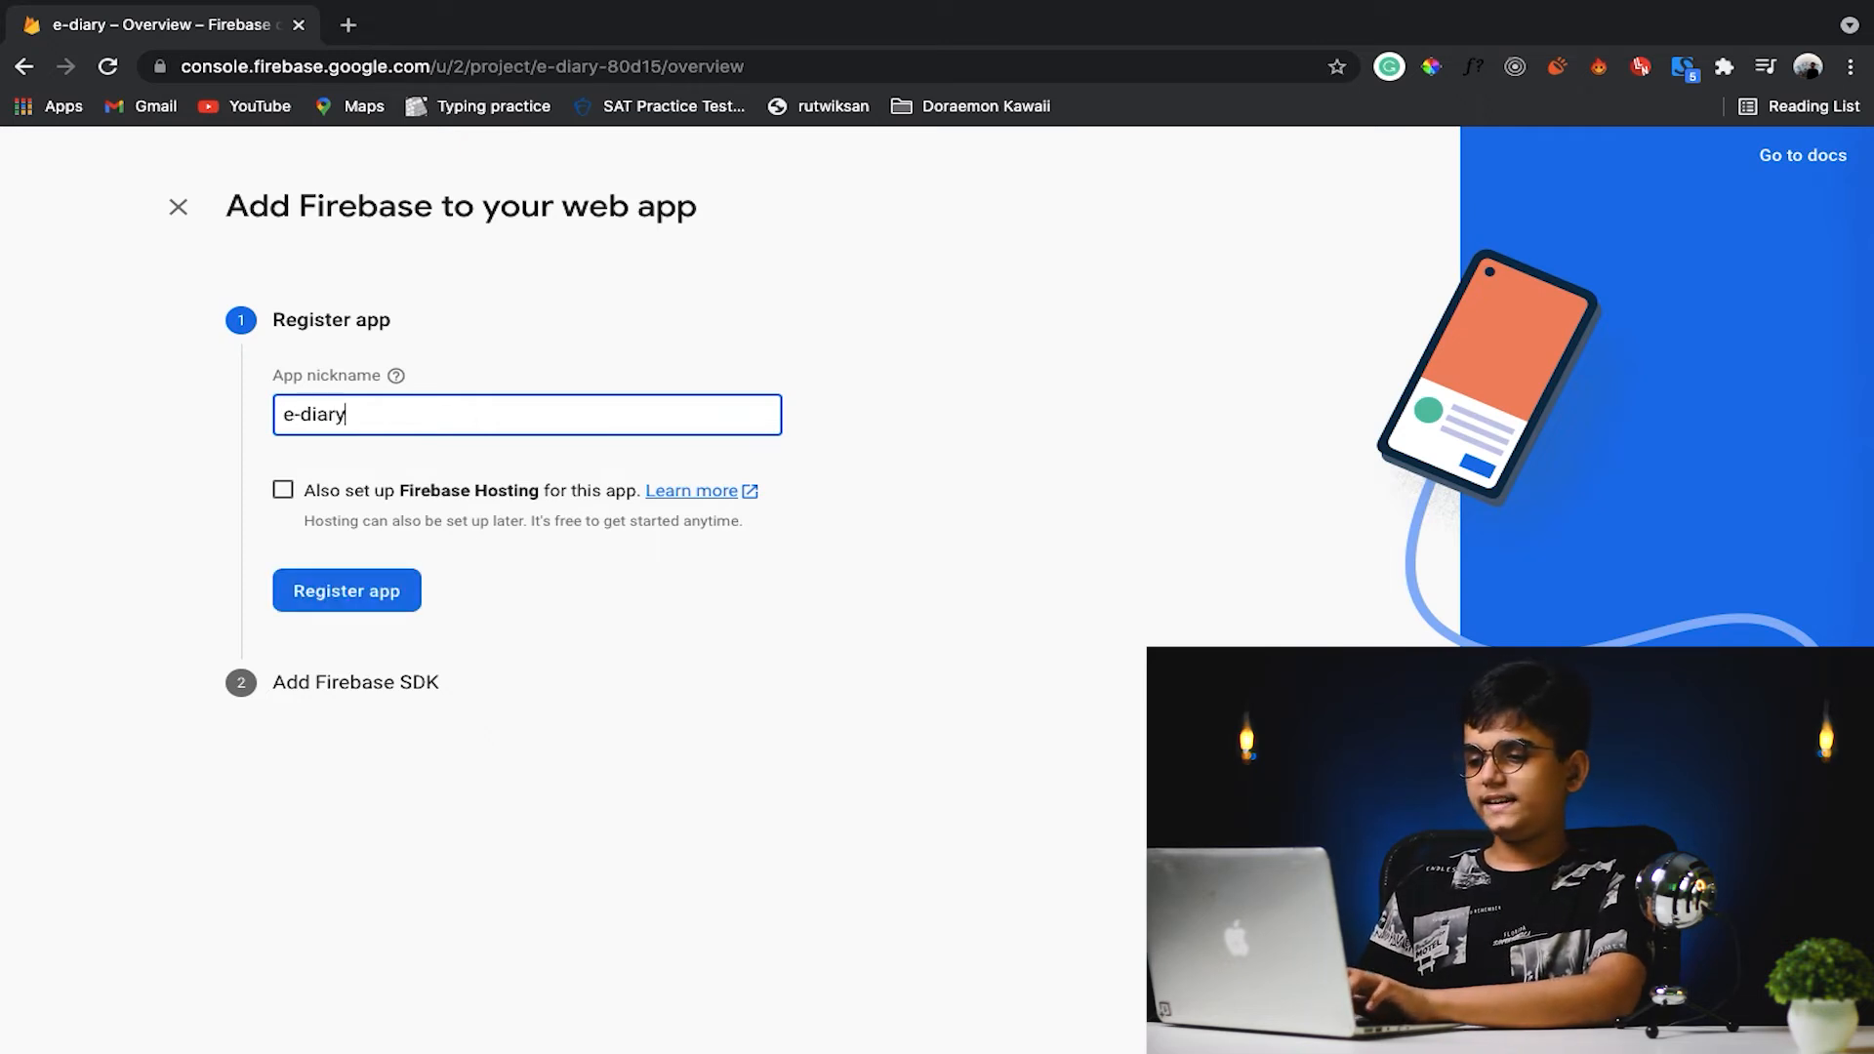
pyautogui.click(304, 489)
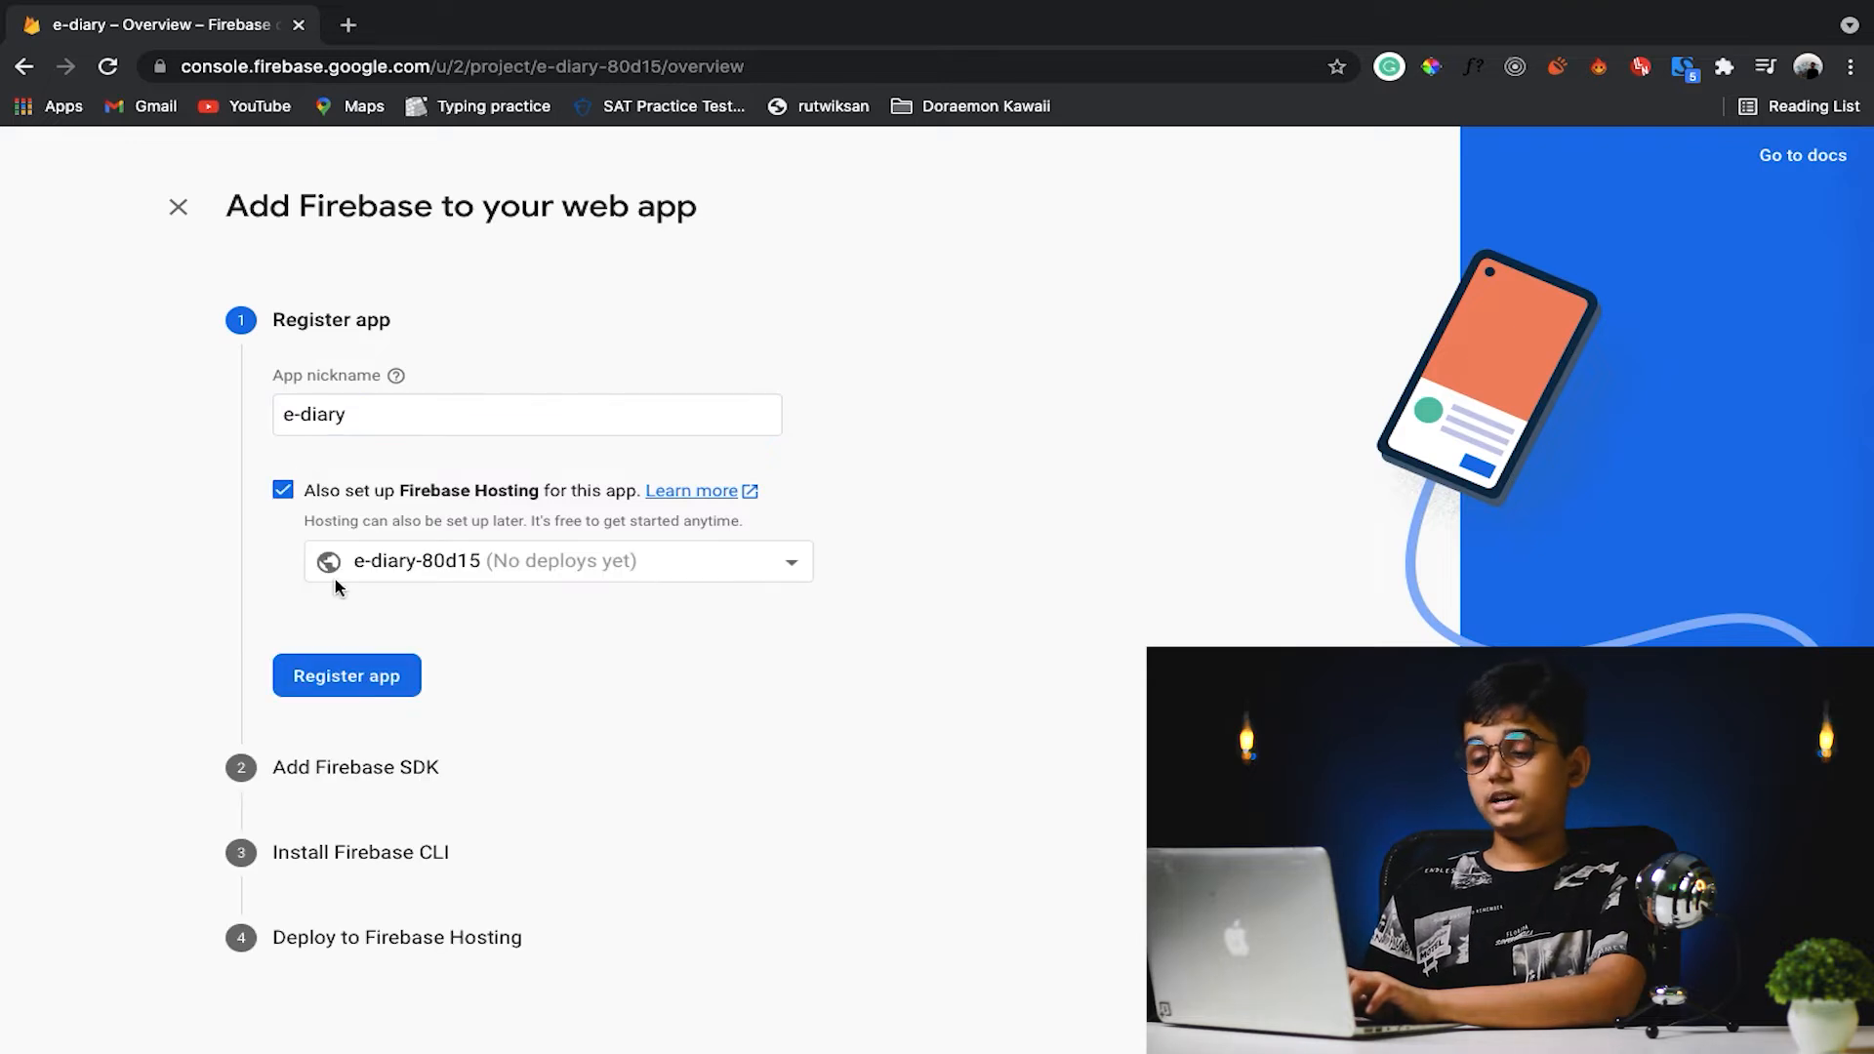
pyautogui.click(365, 684)
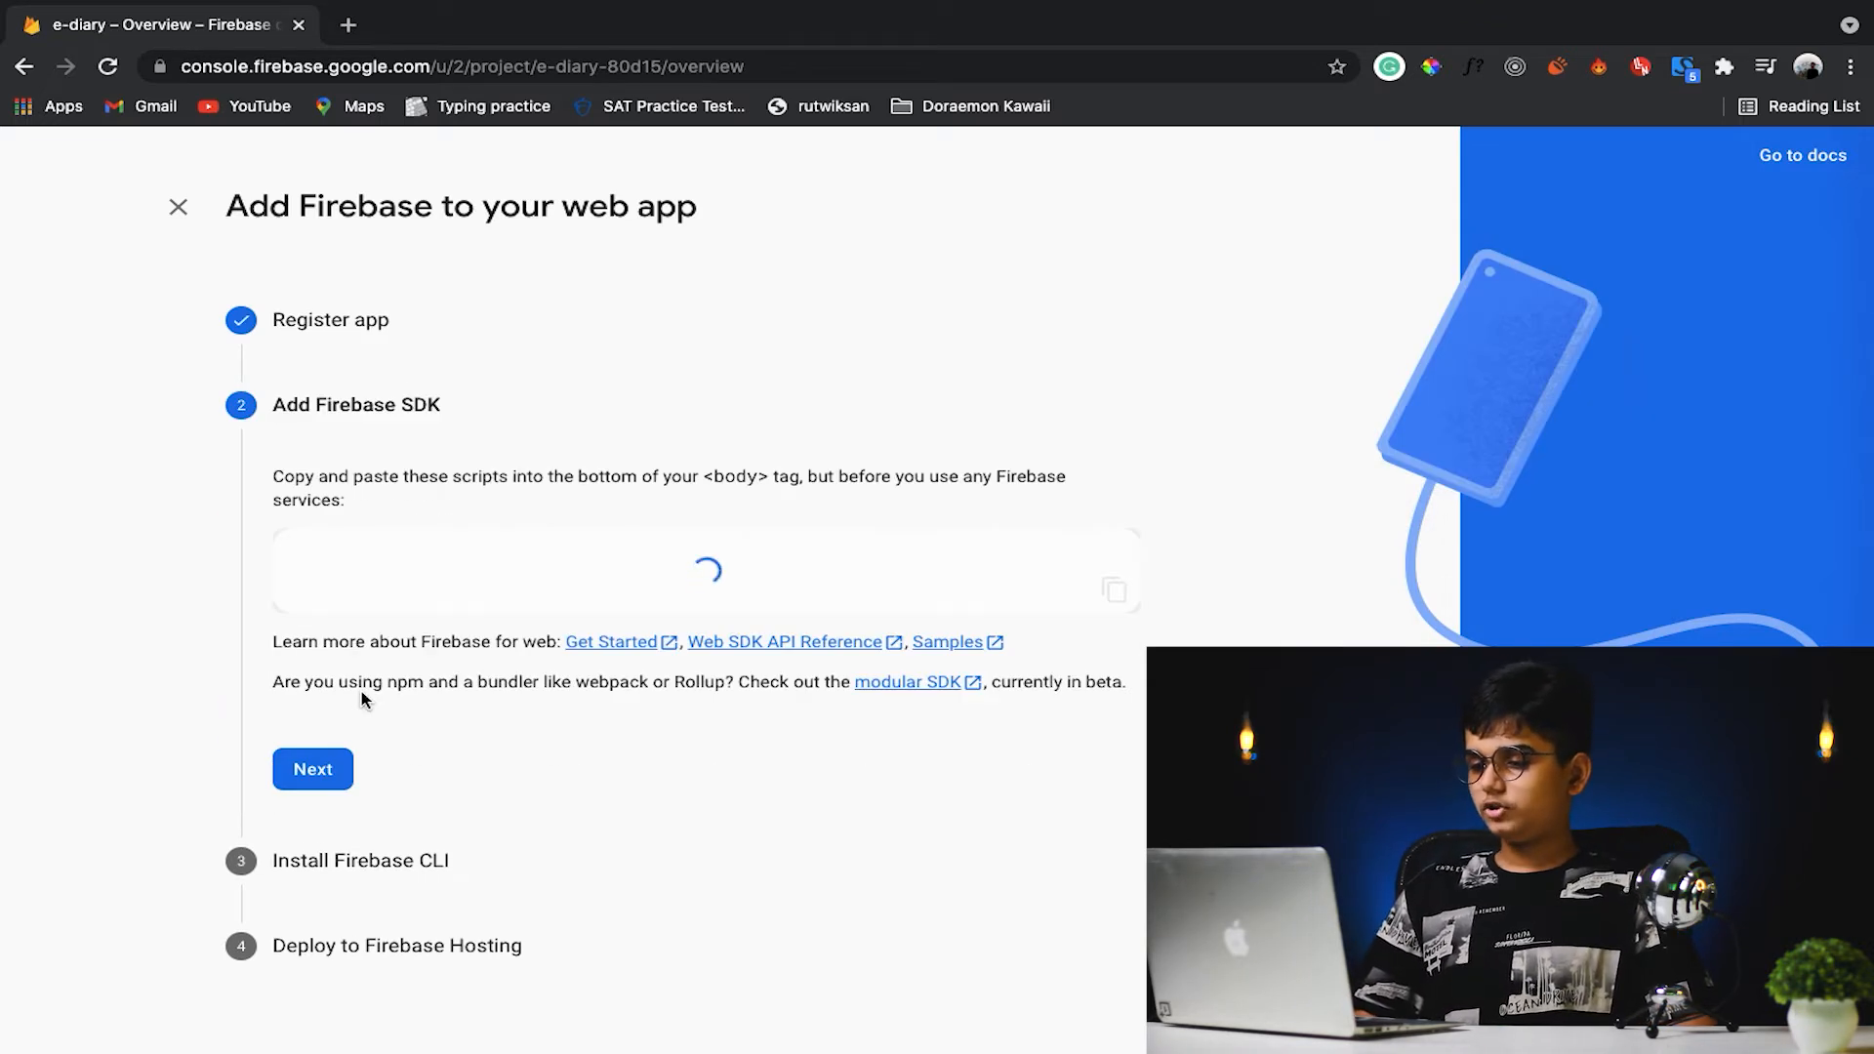
# - Advance through the SDK, Firebase CLI and hosting deployment instructions and return to the project console
pyautogui.click(320, 895)
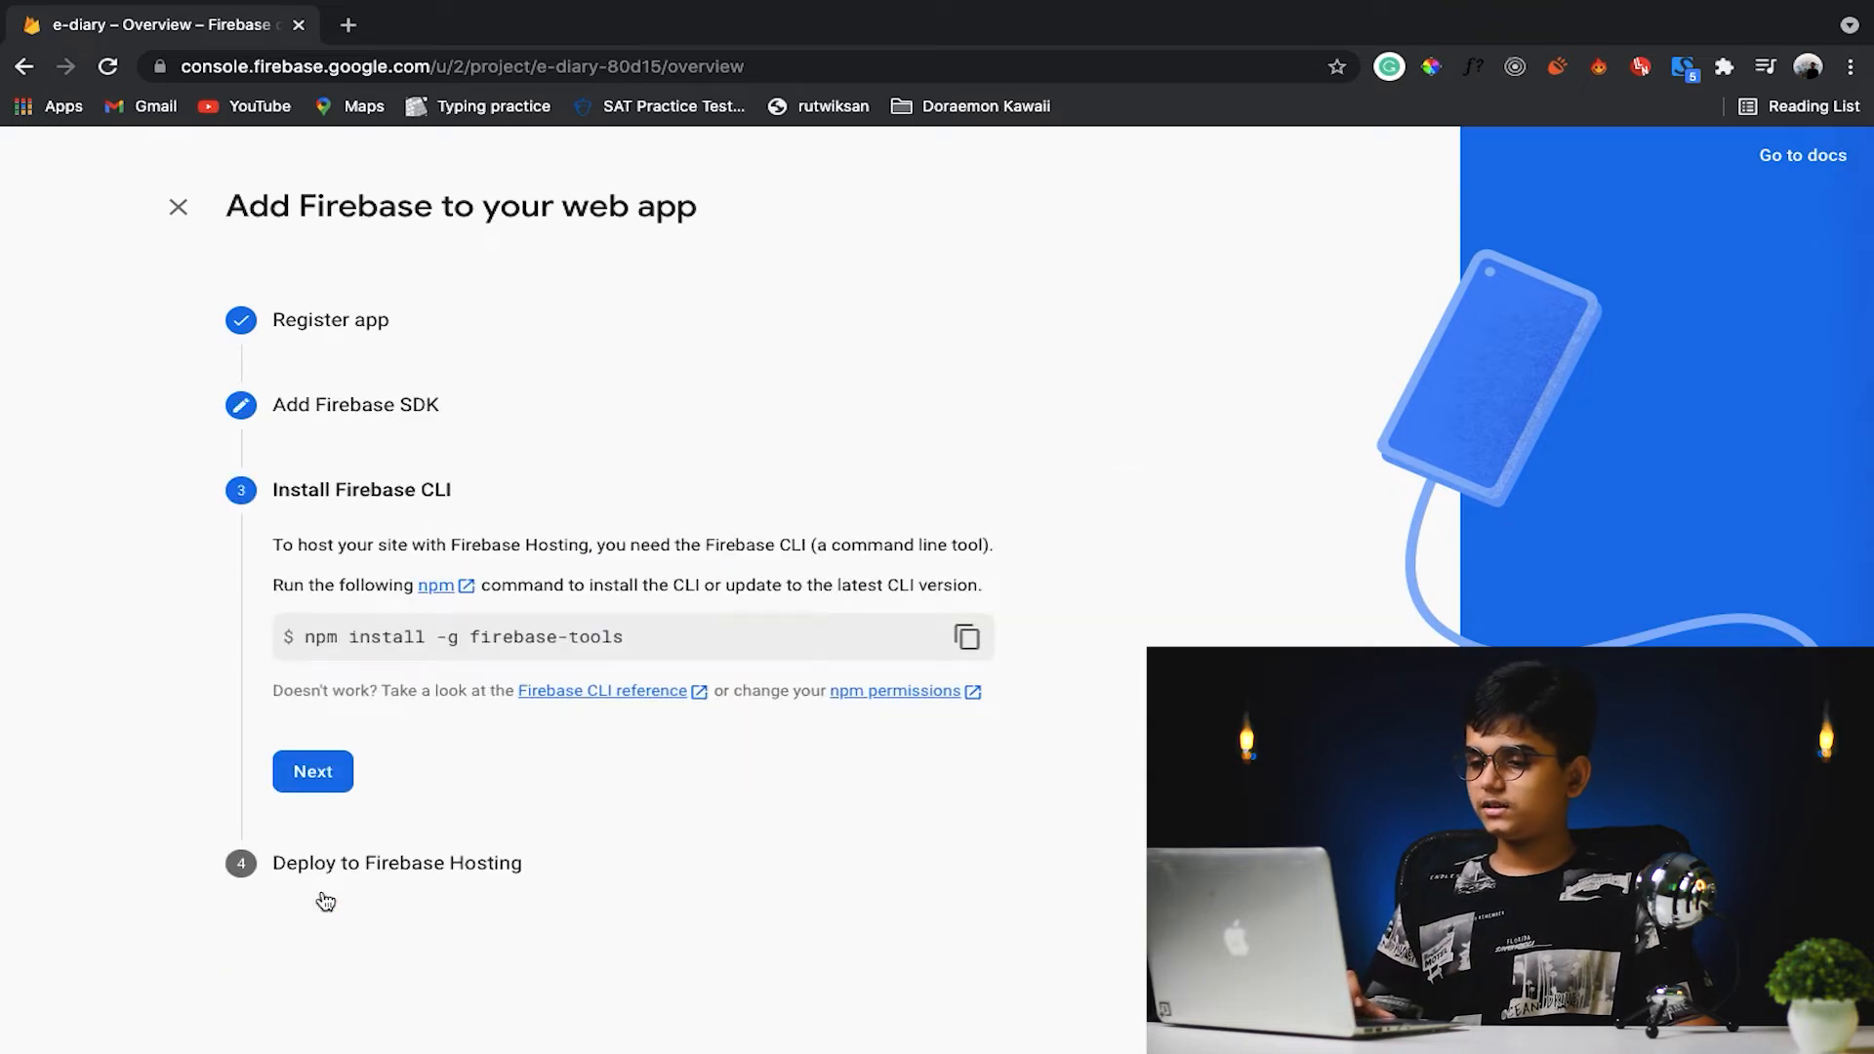
pyautogui.click(313, 772)
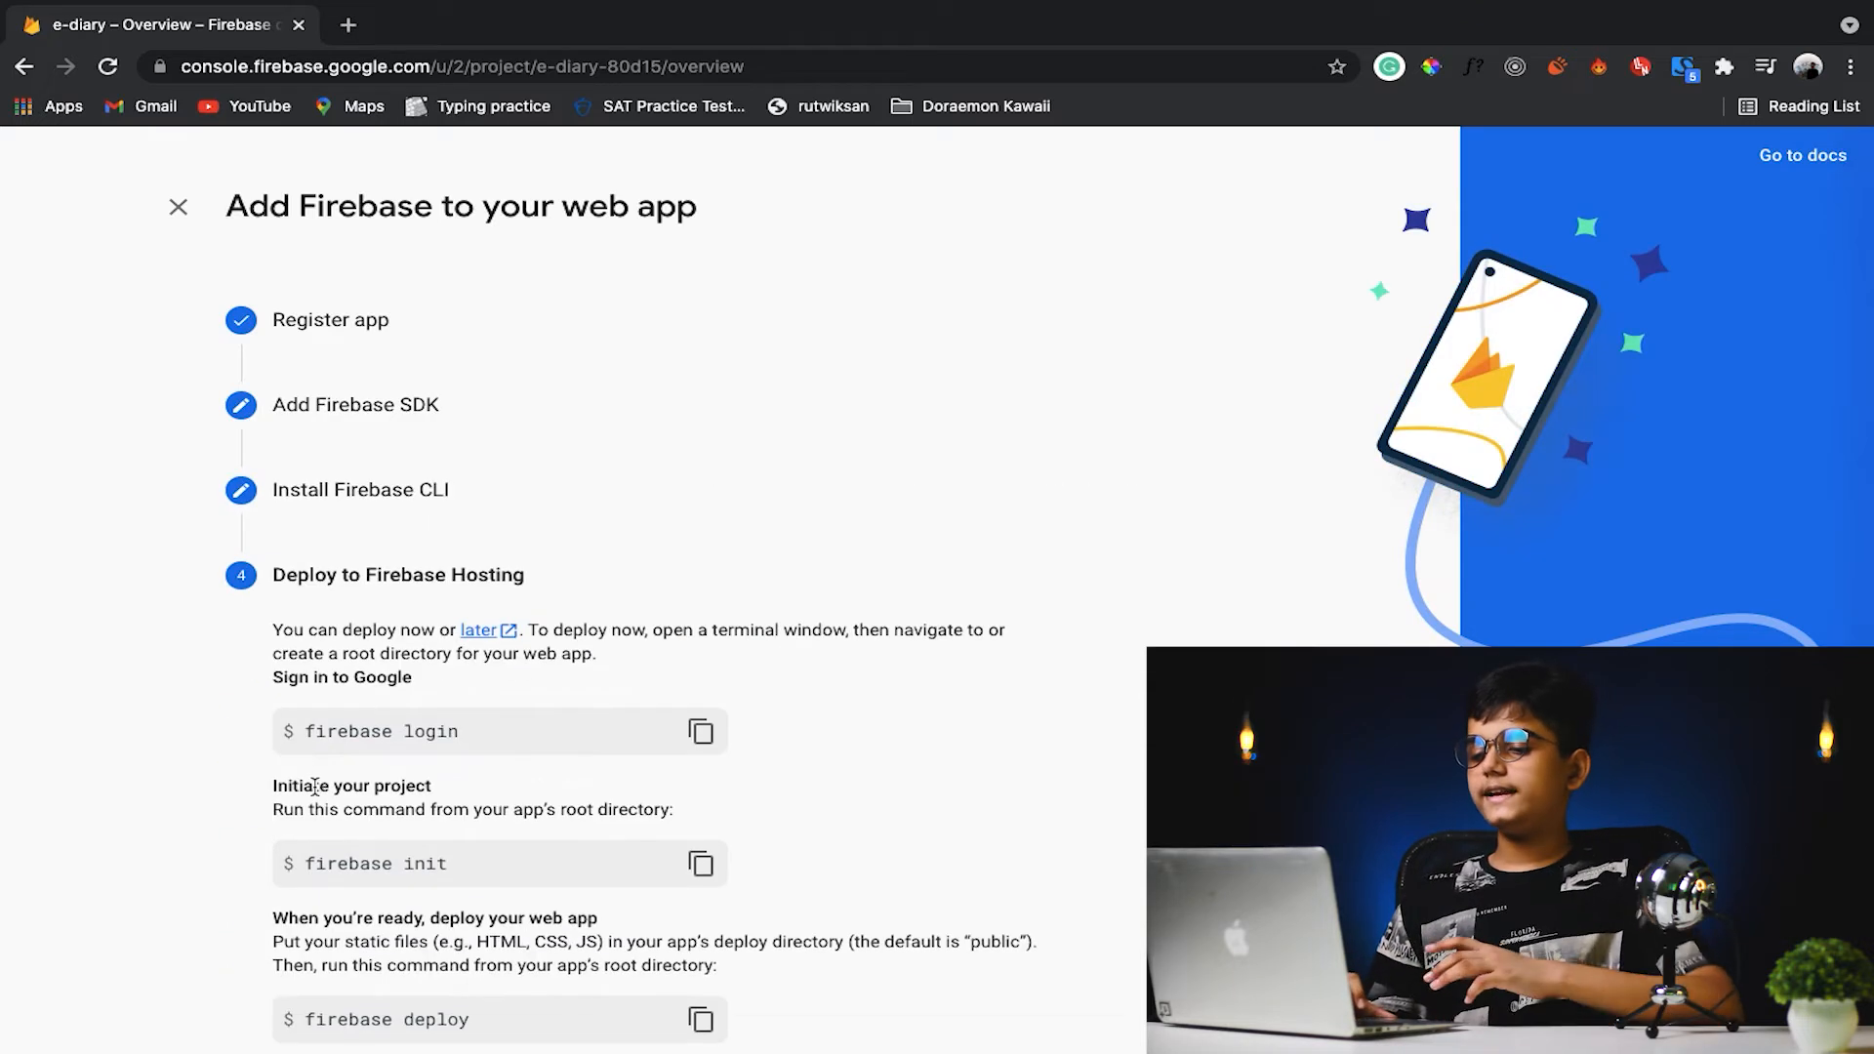
pyautogui.scroll(-2, 483, 636)
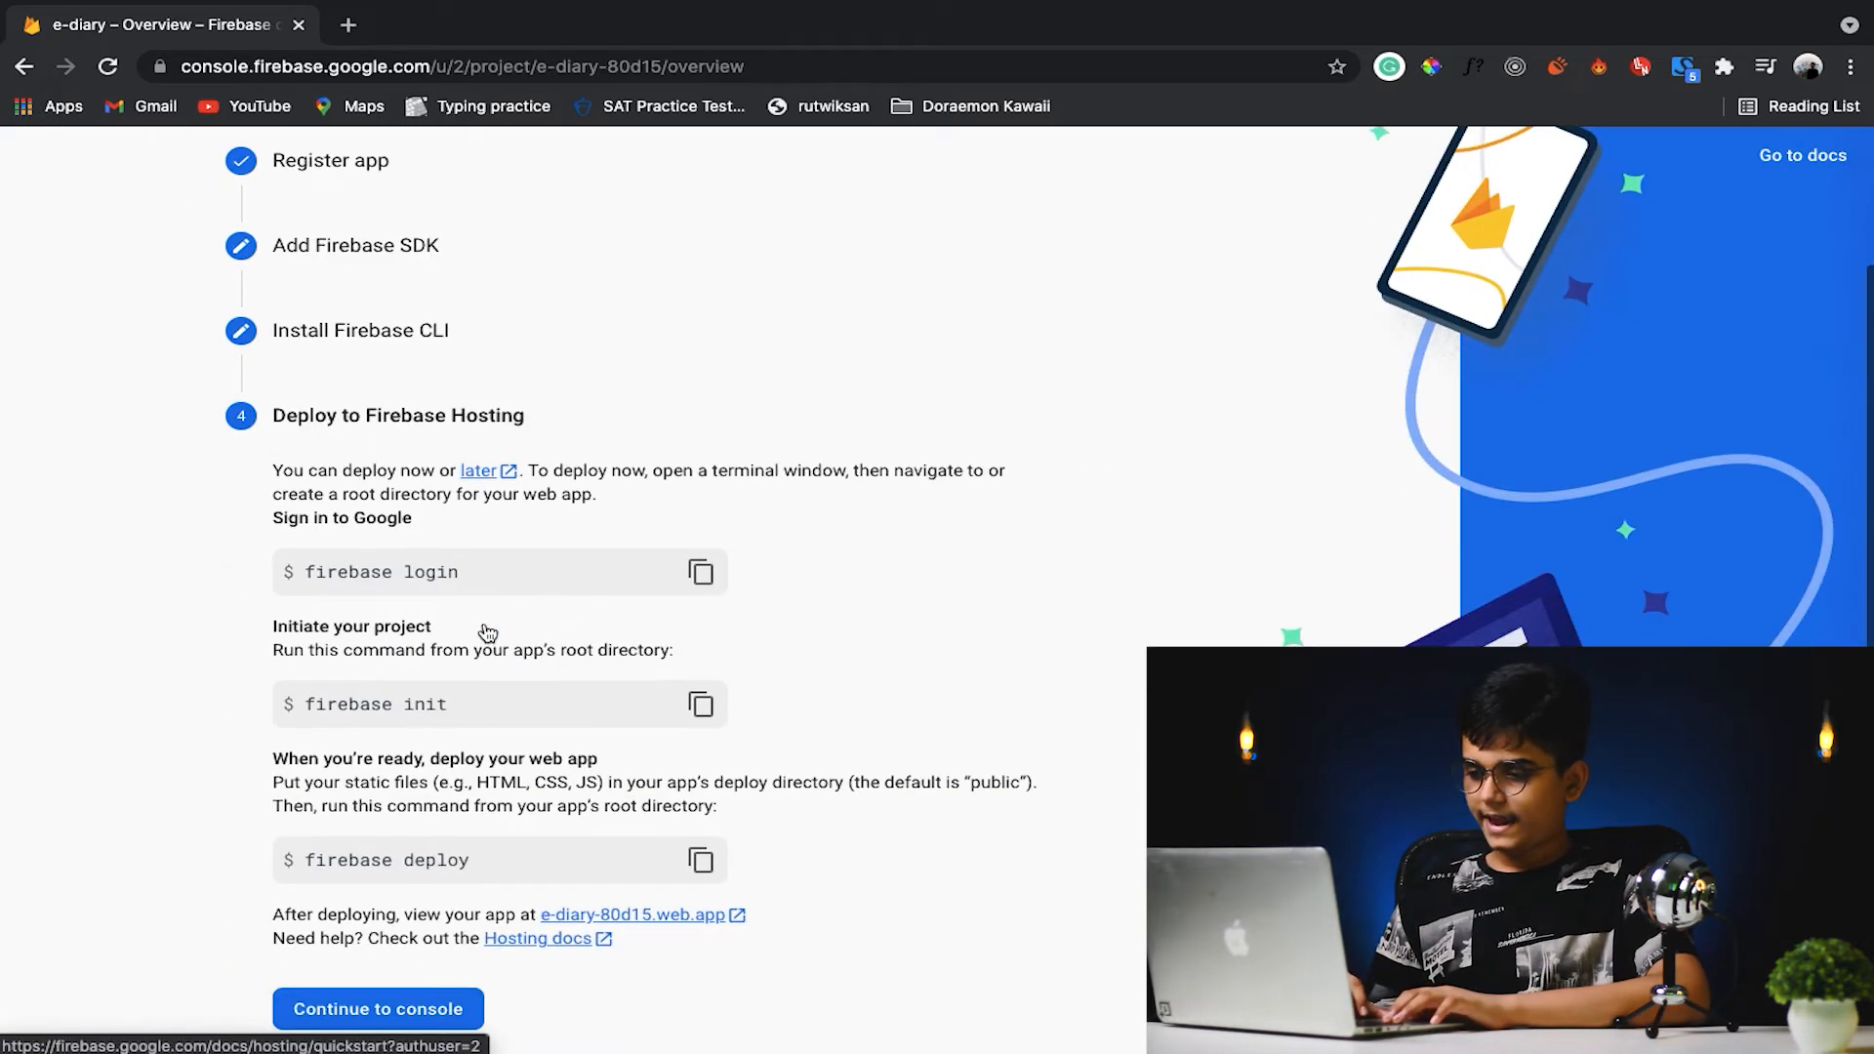
pyautogui.click(412, 1003)
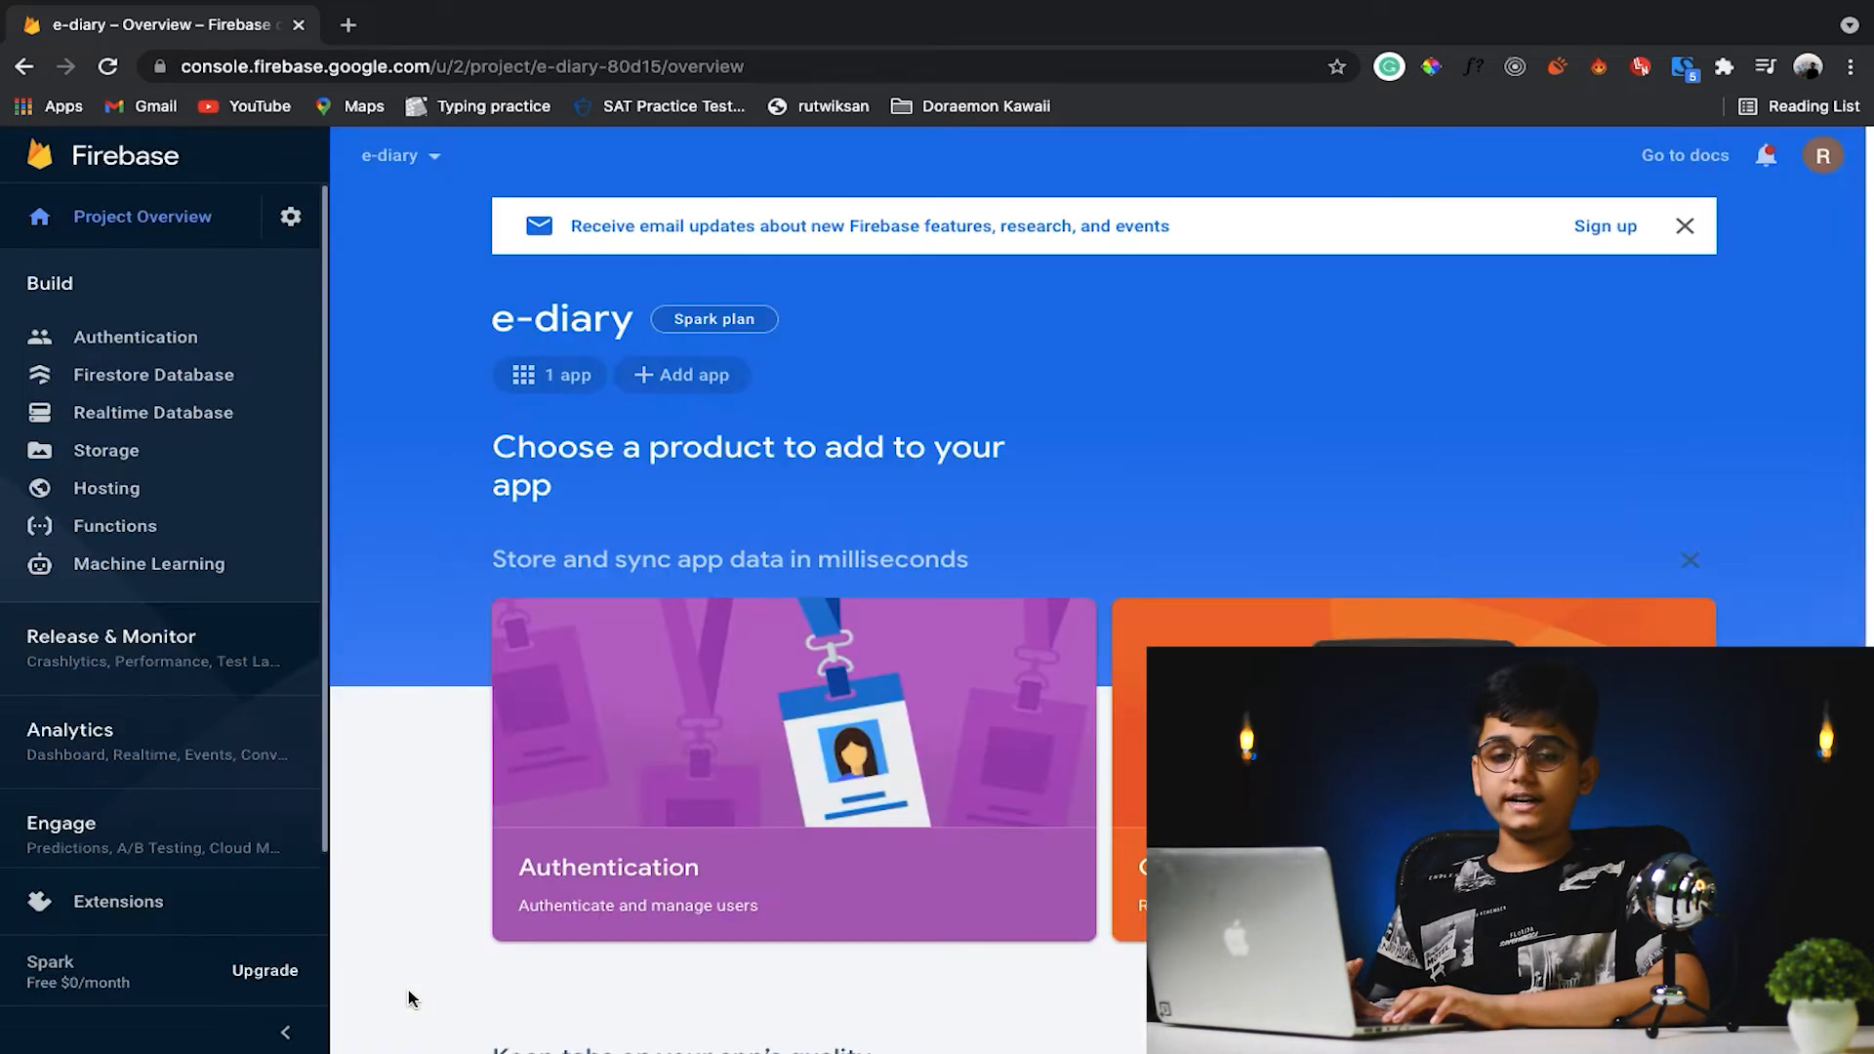
# - Set up Authentication for the project and enable the Email/Password sign-in provider
pyautogui.click(183, 340)
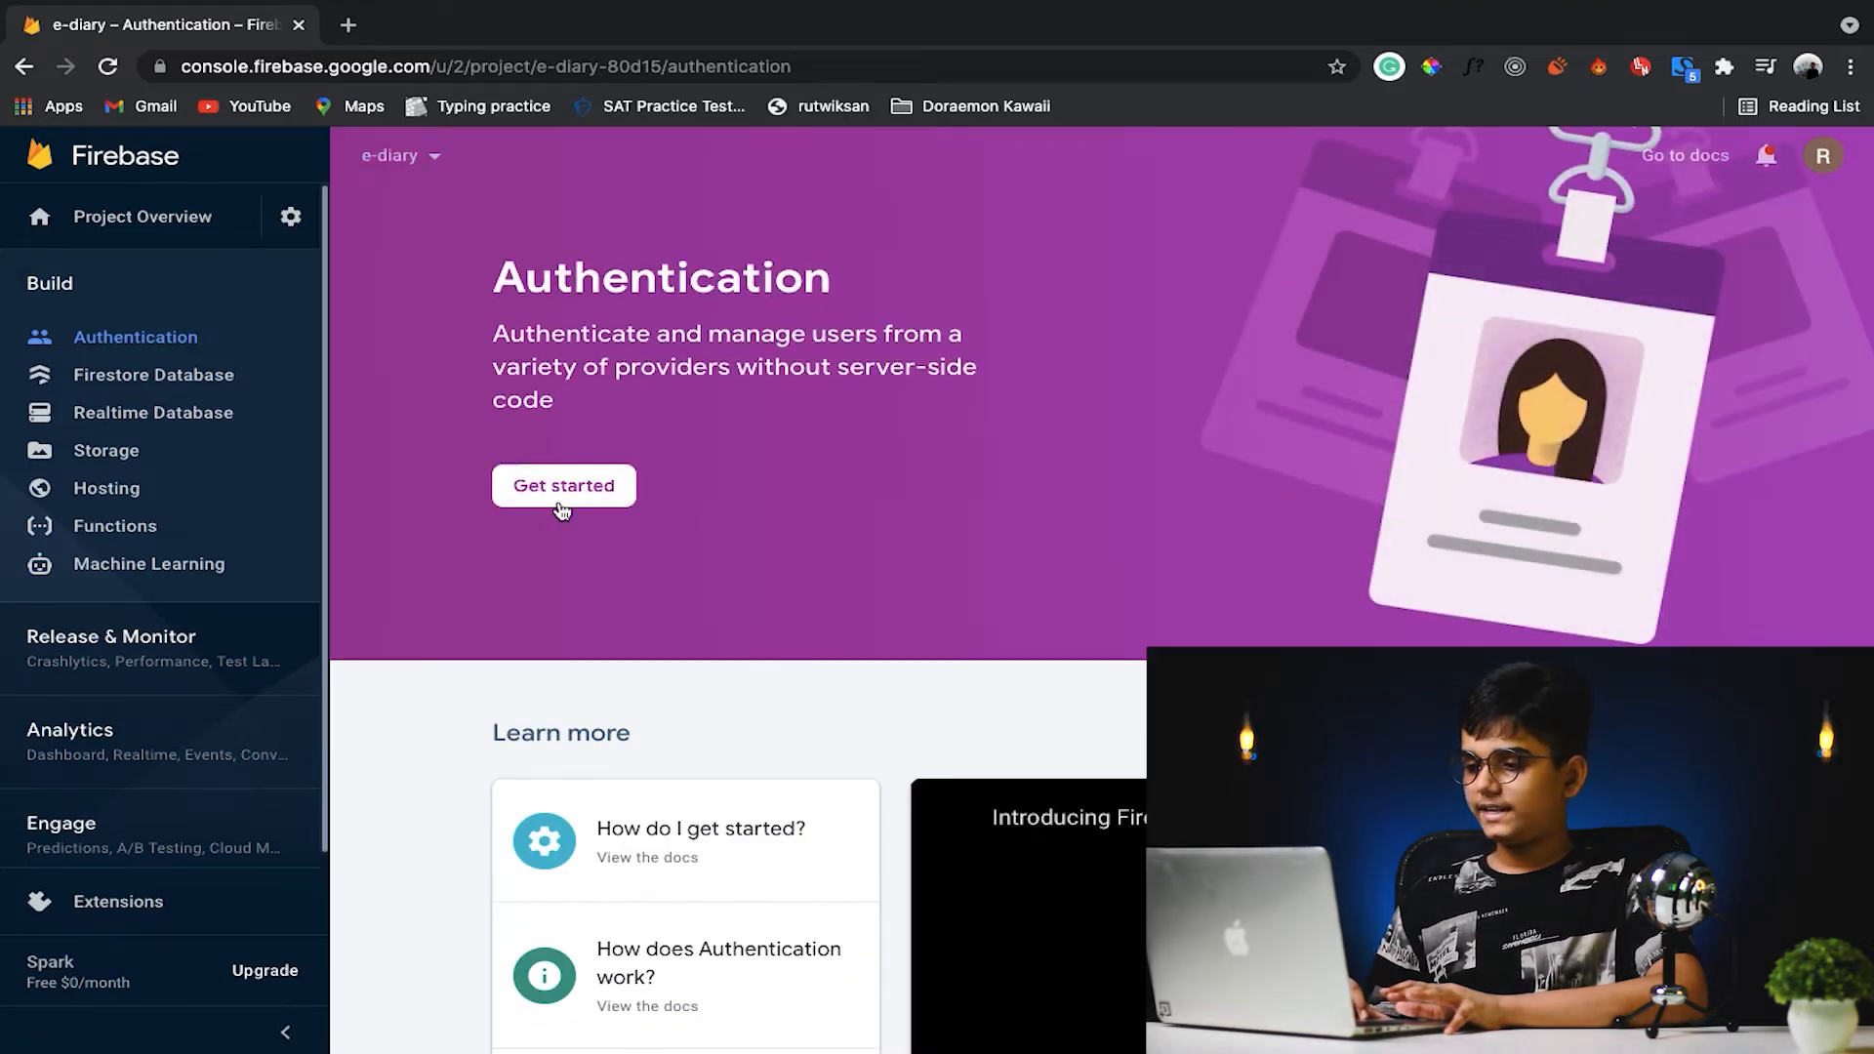
pyautogui.click(563, 501)
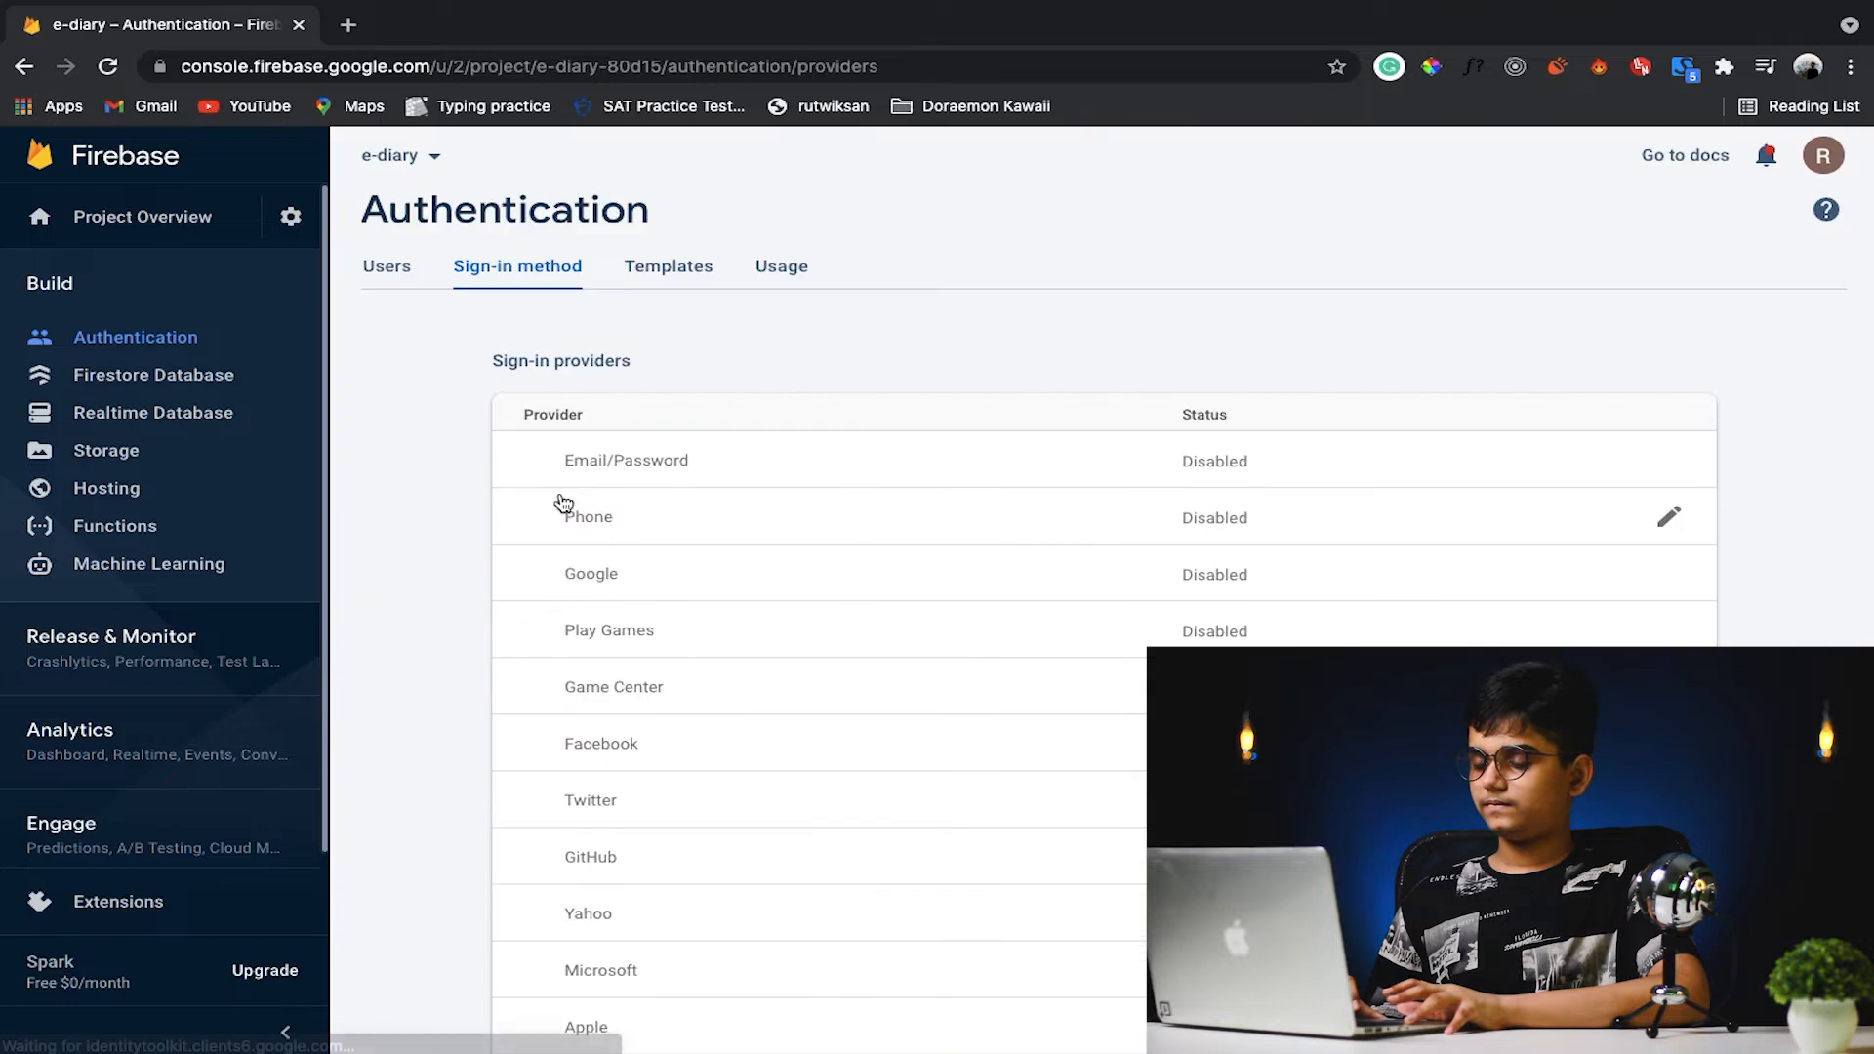
pyautogui.scroll(-3, 1240, 488)
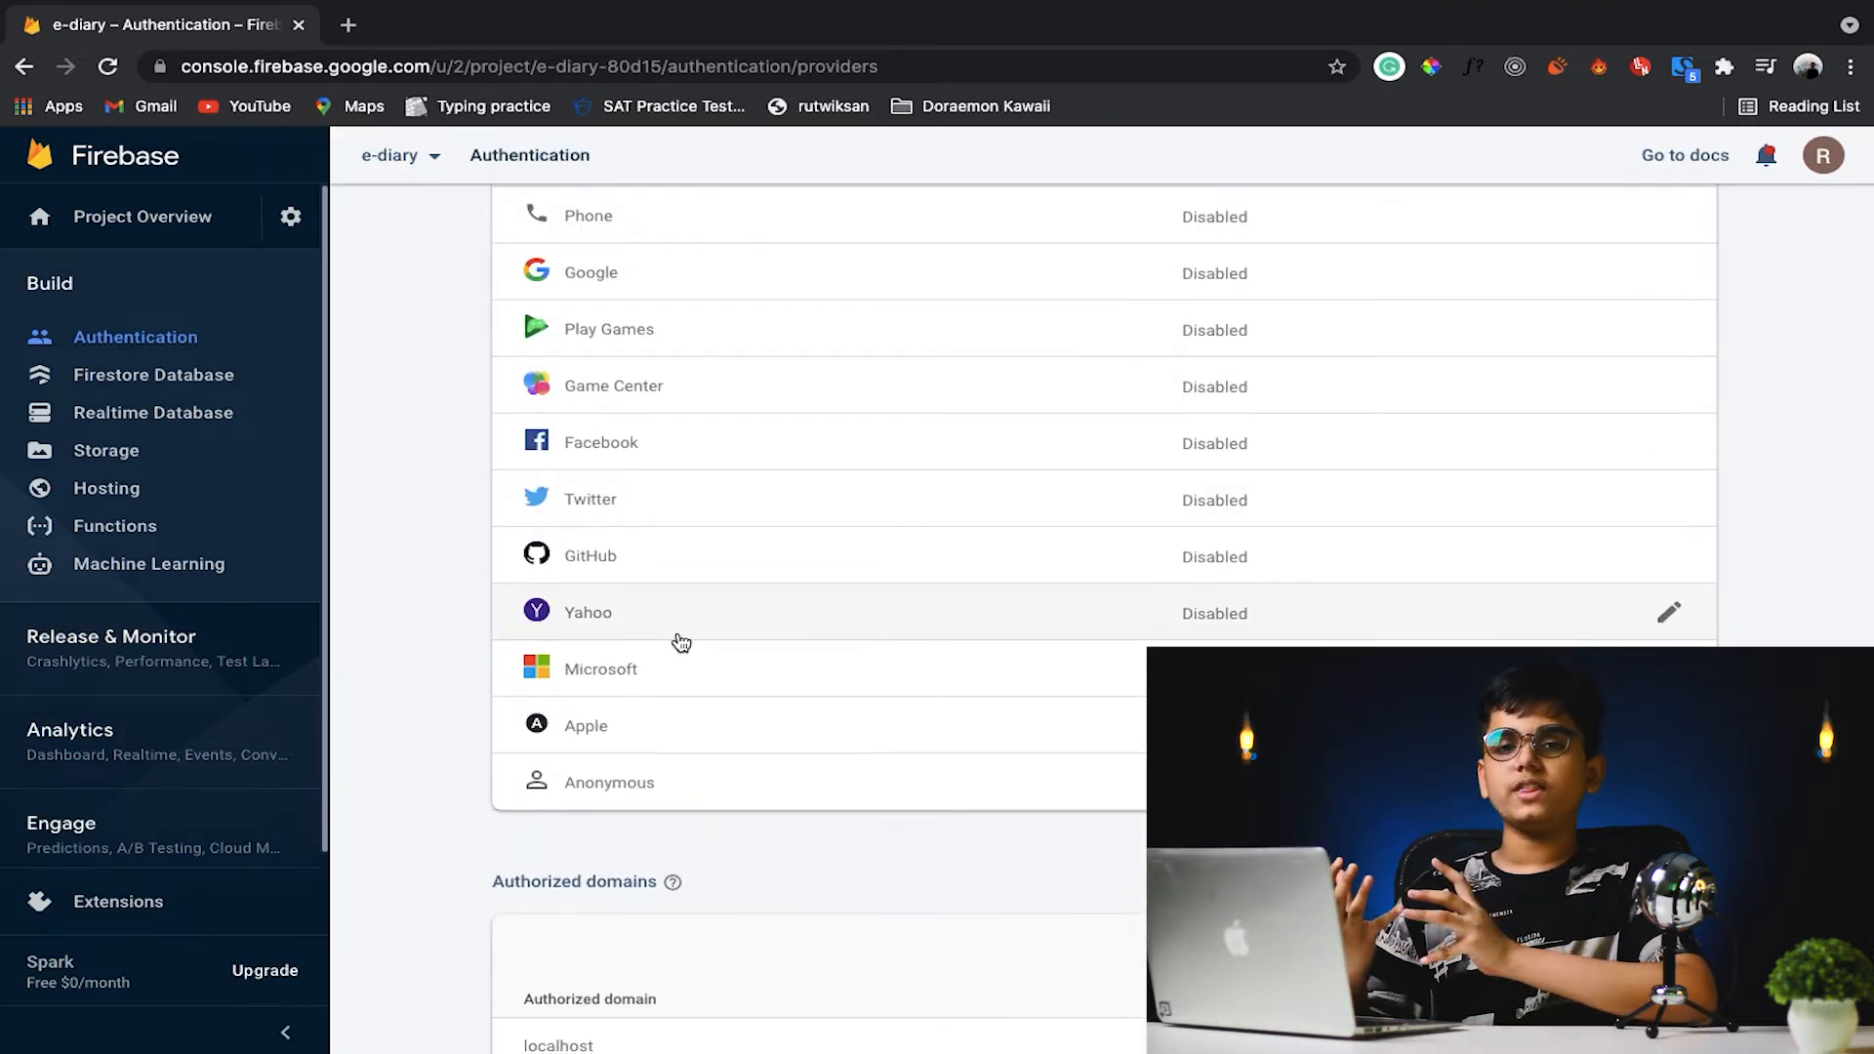
pyautogui.scroll(5, 681, 641)
pyautogui.scroll(-1, 678, 641)
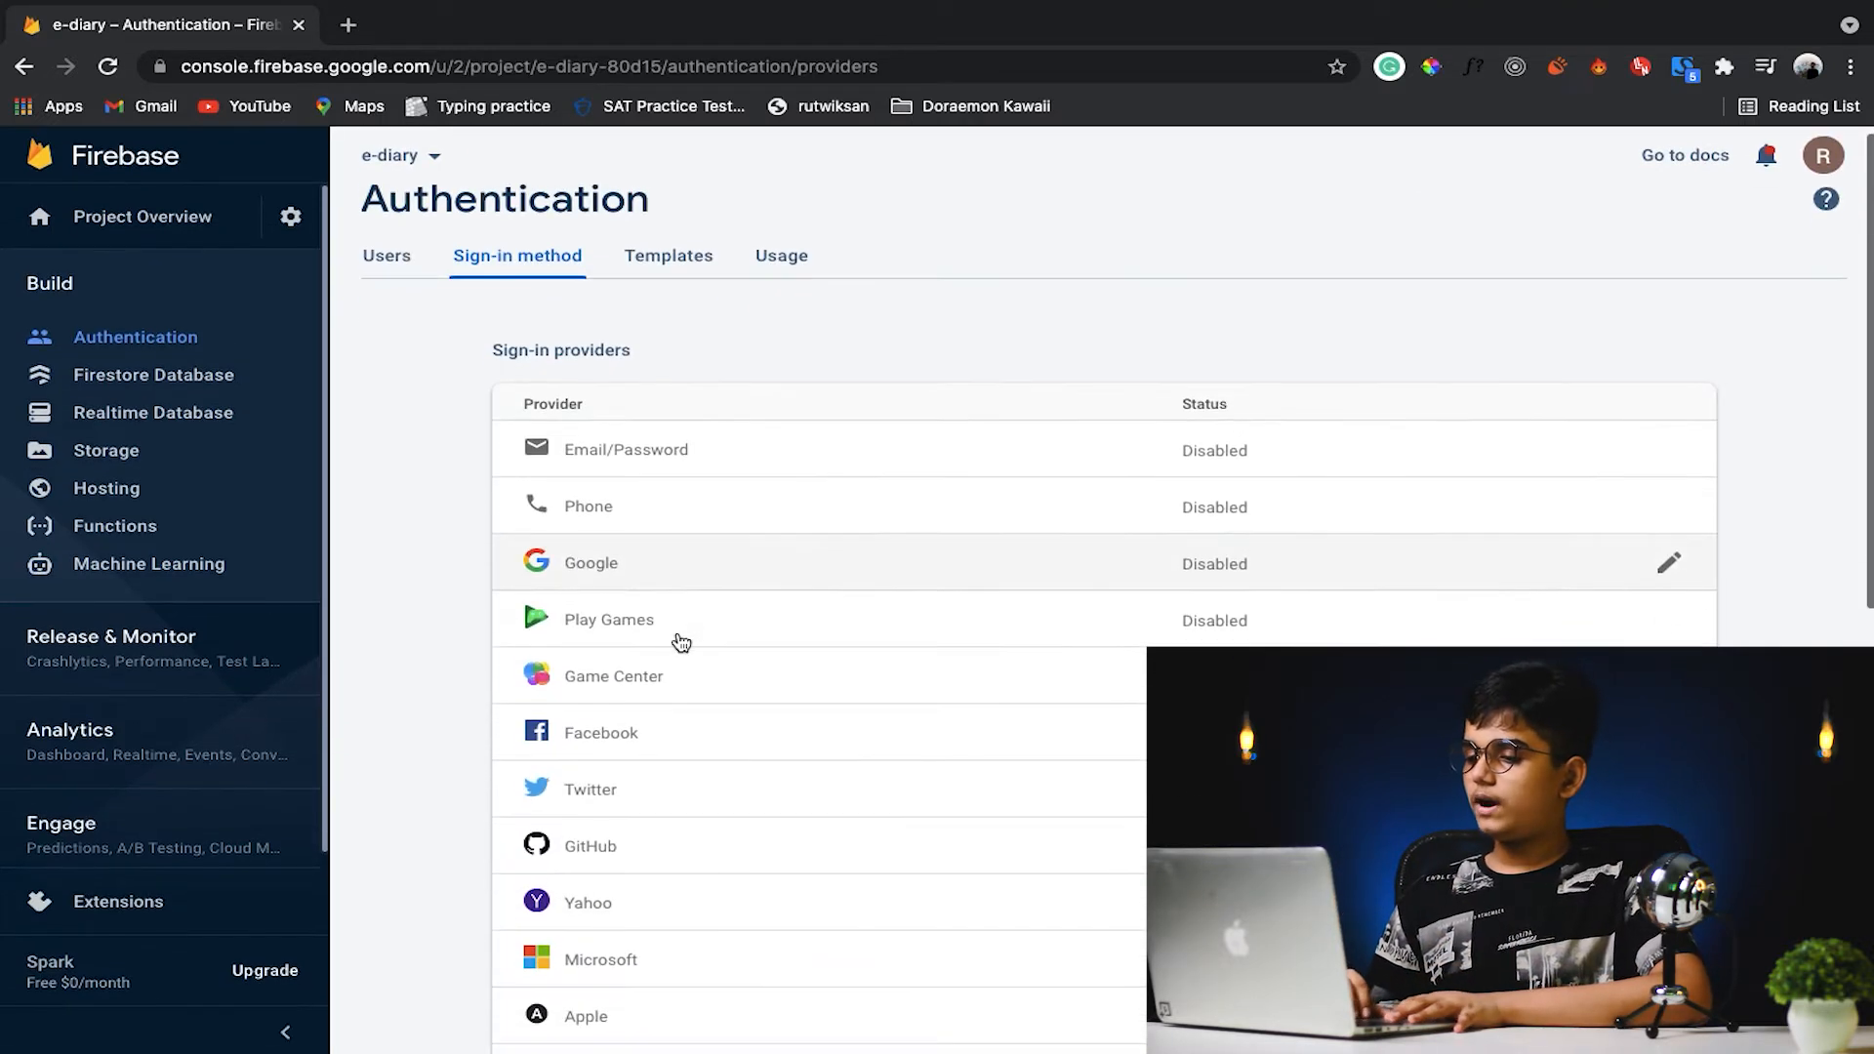
pyautogui.click(786, 449)
pyautogui.click(1443, 541)
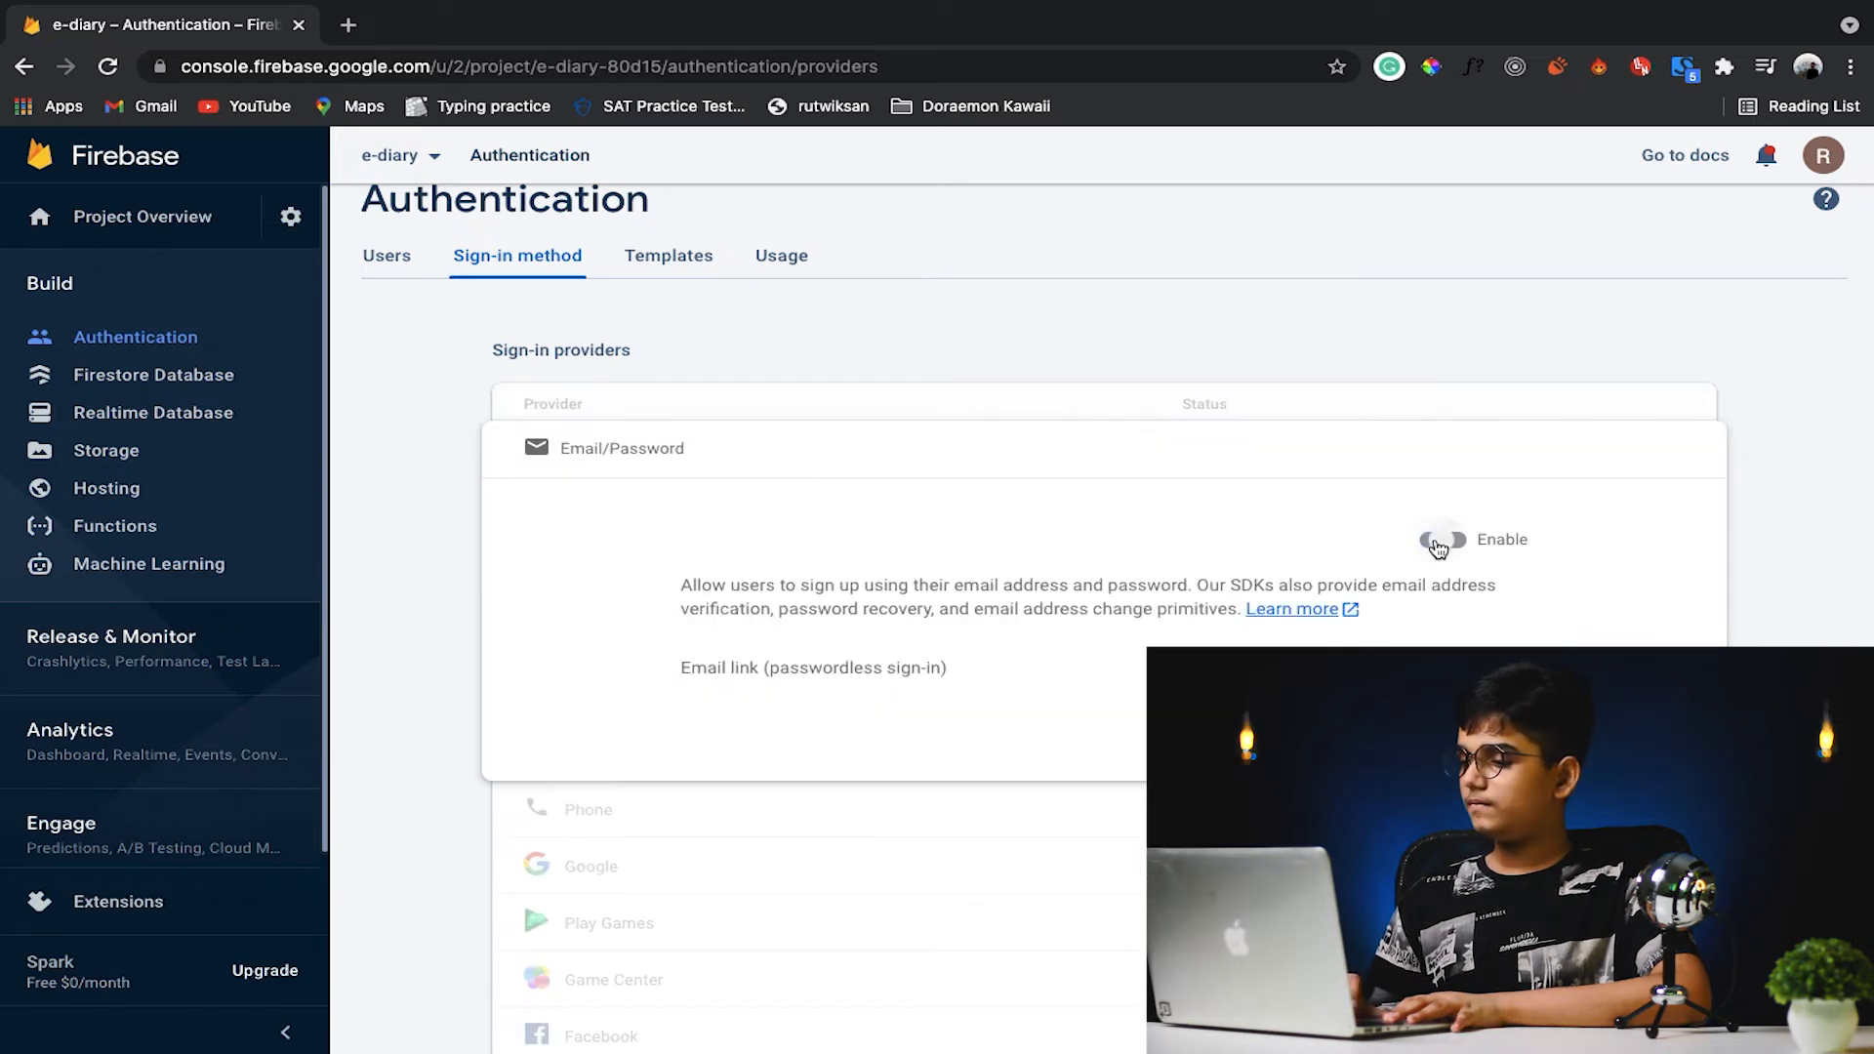
pyautogui.click(1491, 733)
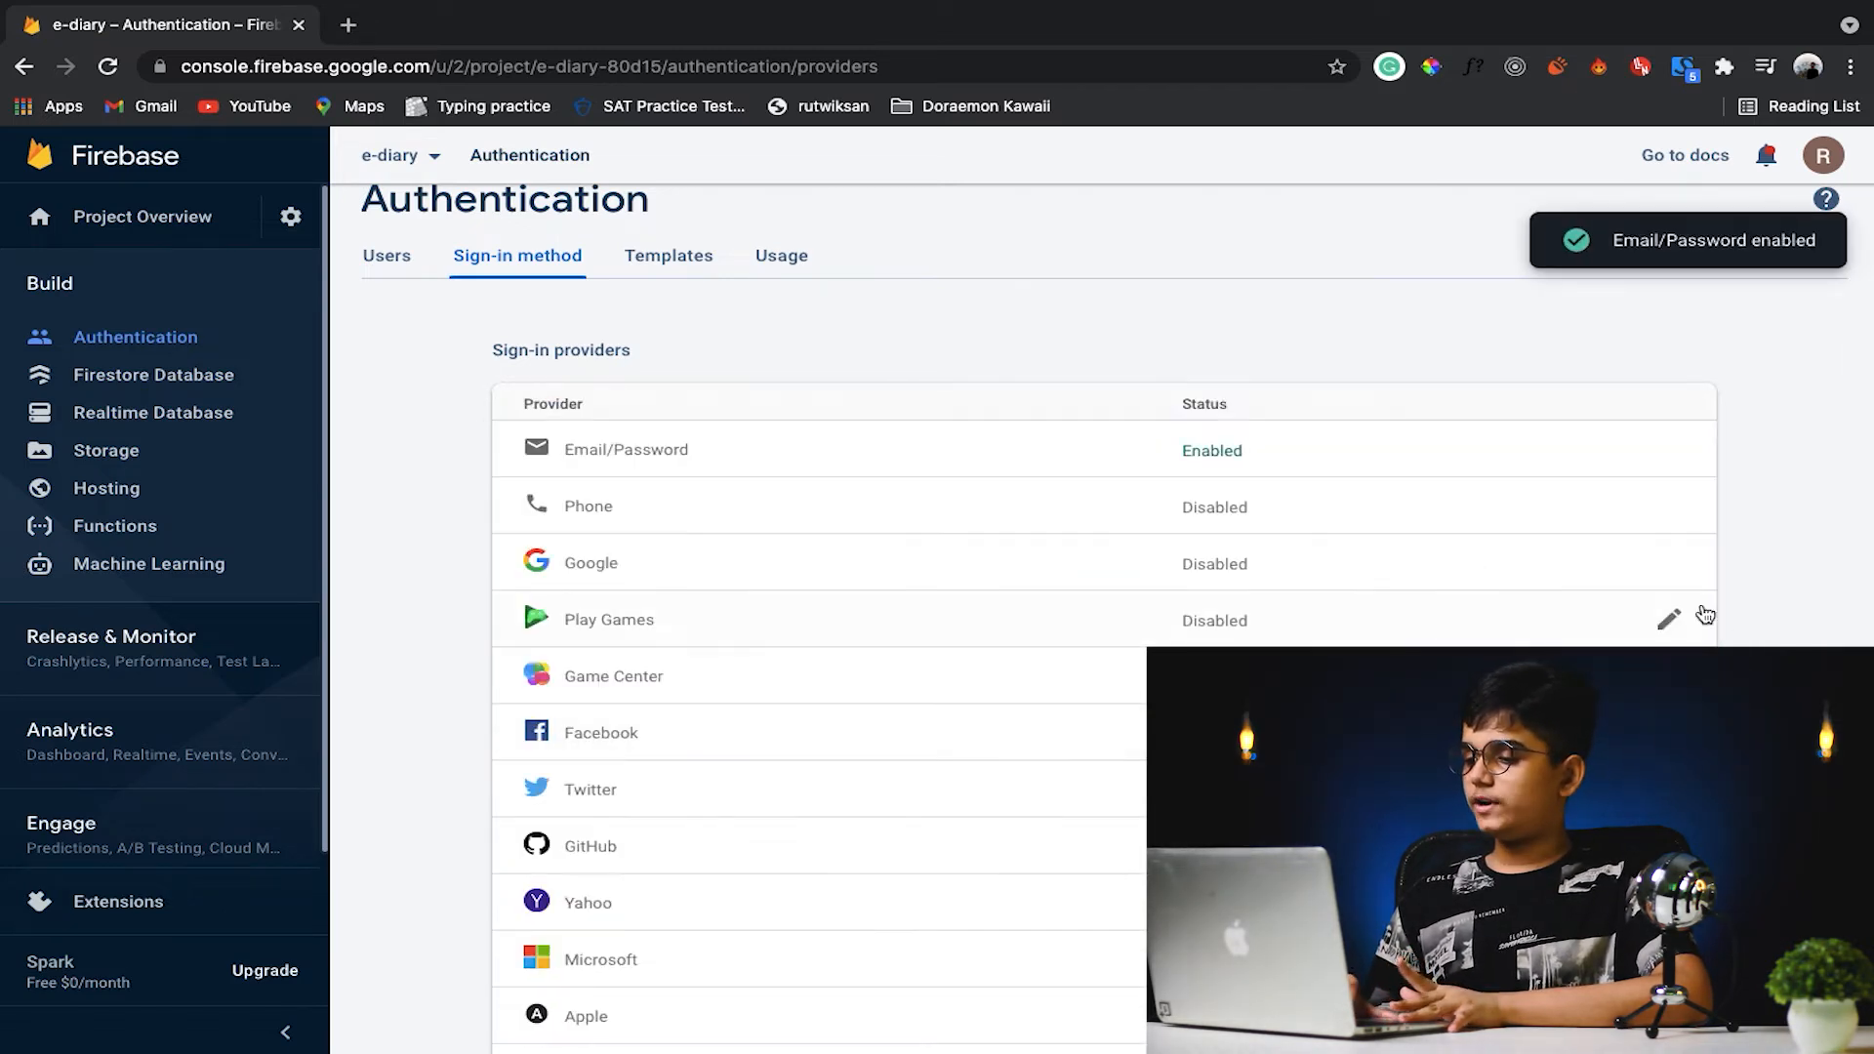
# - Enable the Google sign-in provider, selecting the account's address as the project support email, and save it
pyautogui.click(1674, 578)
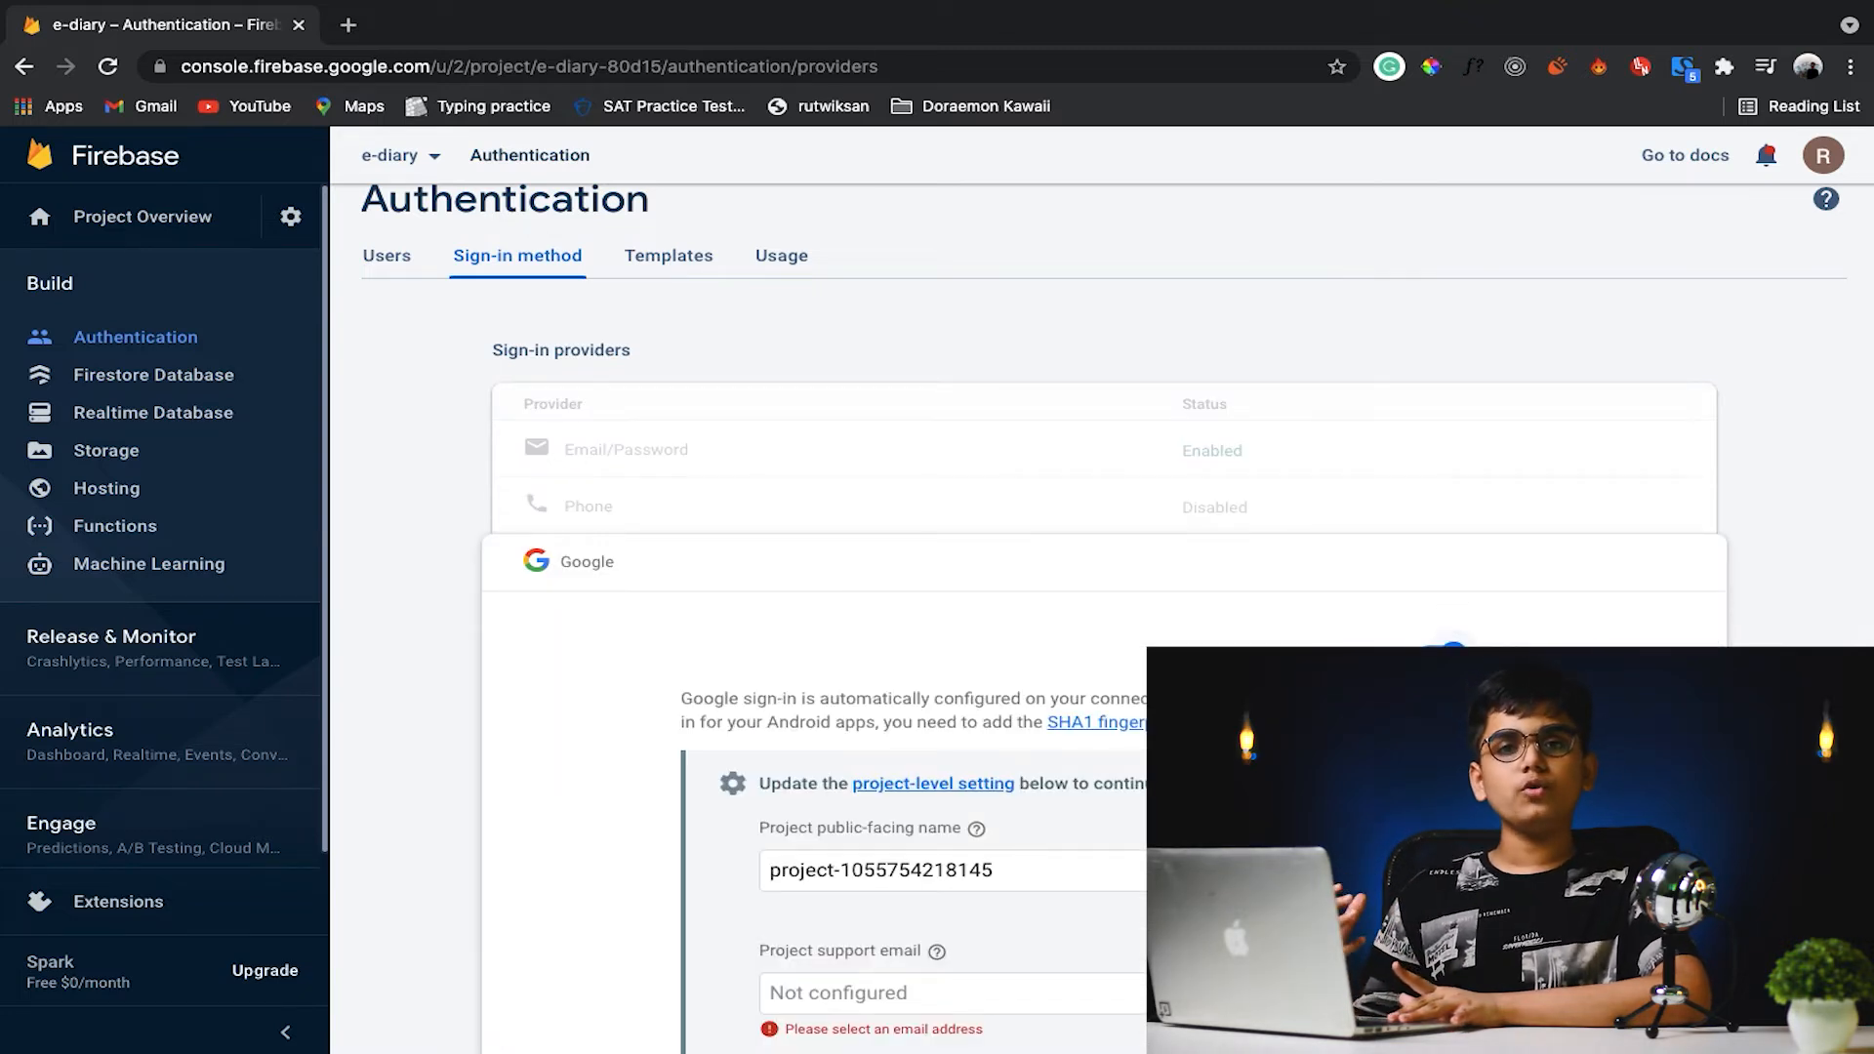
pyautogui.scroll(-2, 1104, 619)
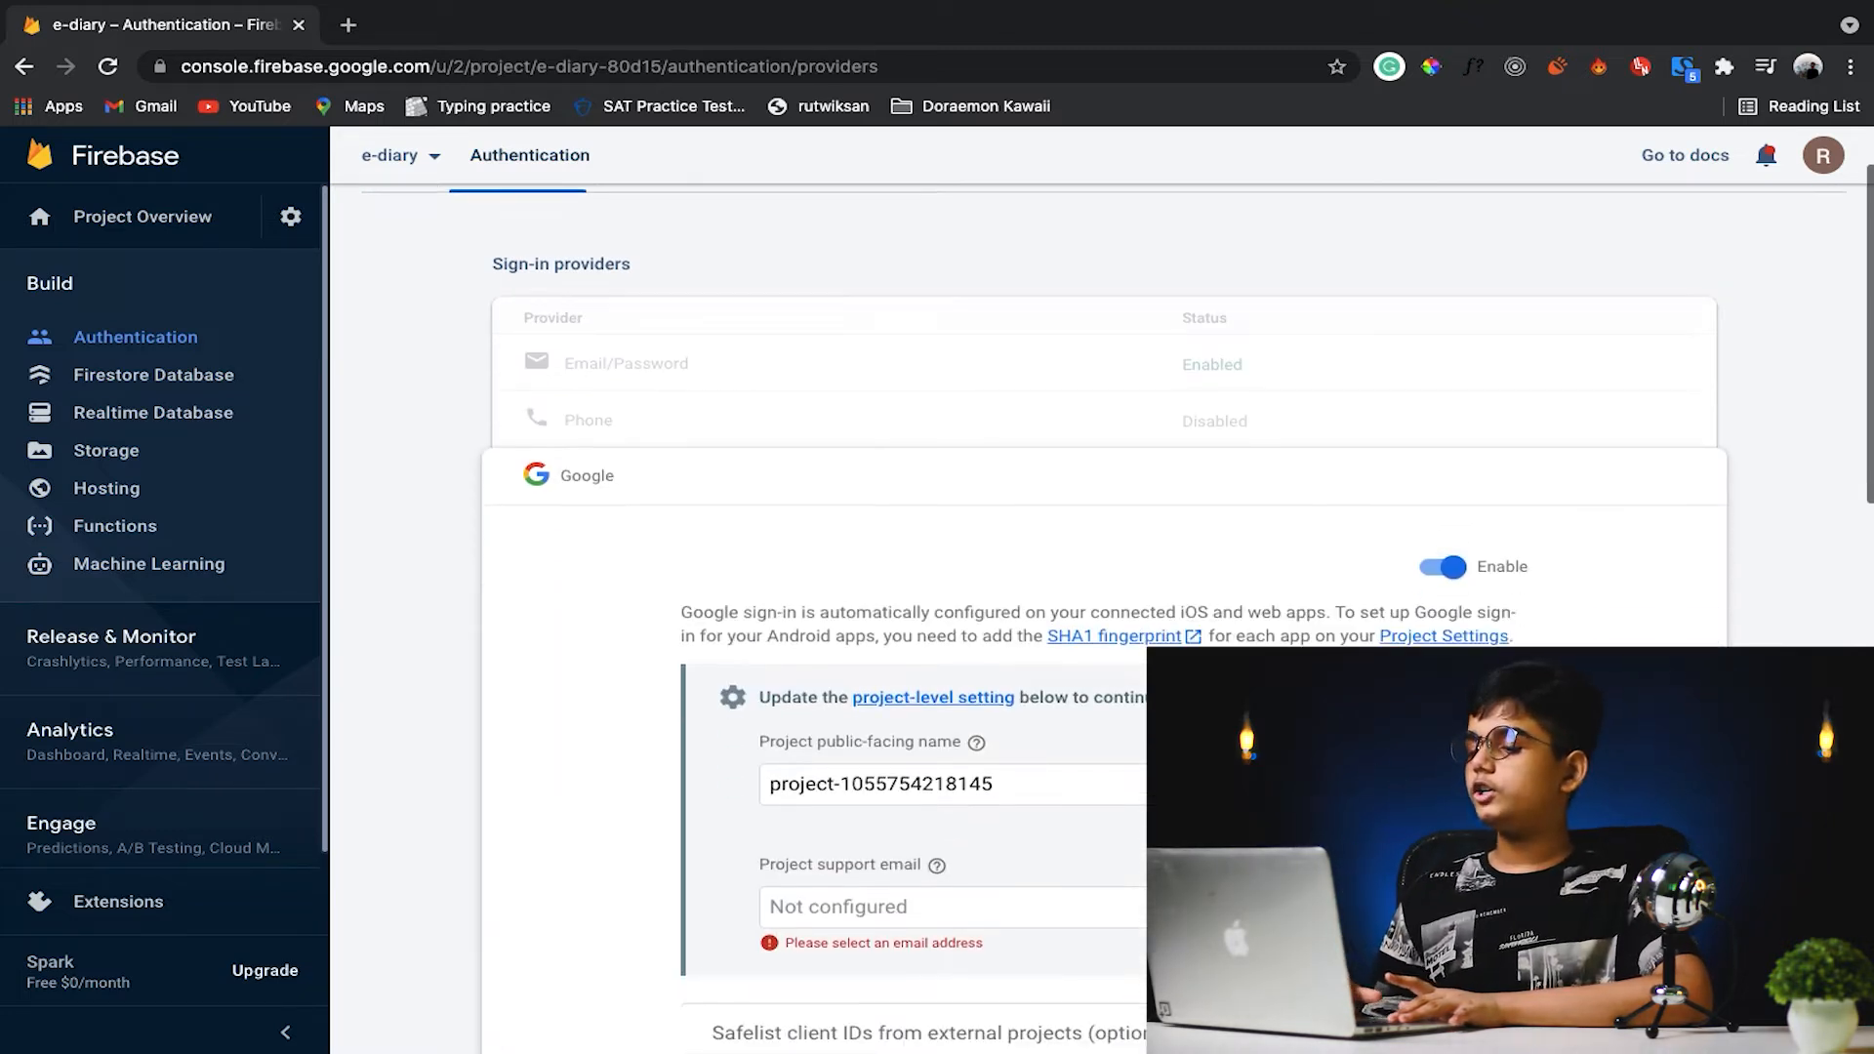
pyautogui.click(1103, 797)
pyautogui.click(1079, 799)
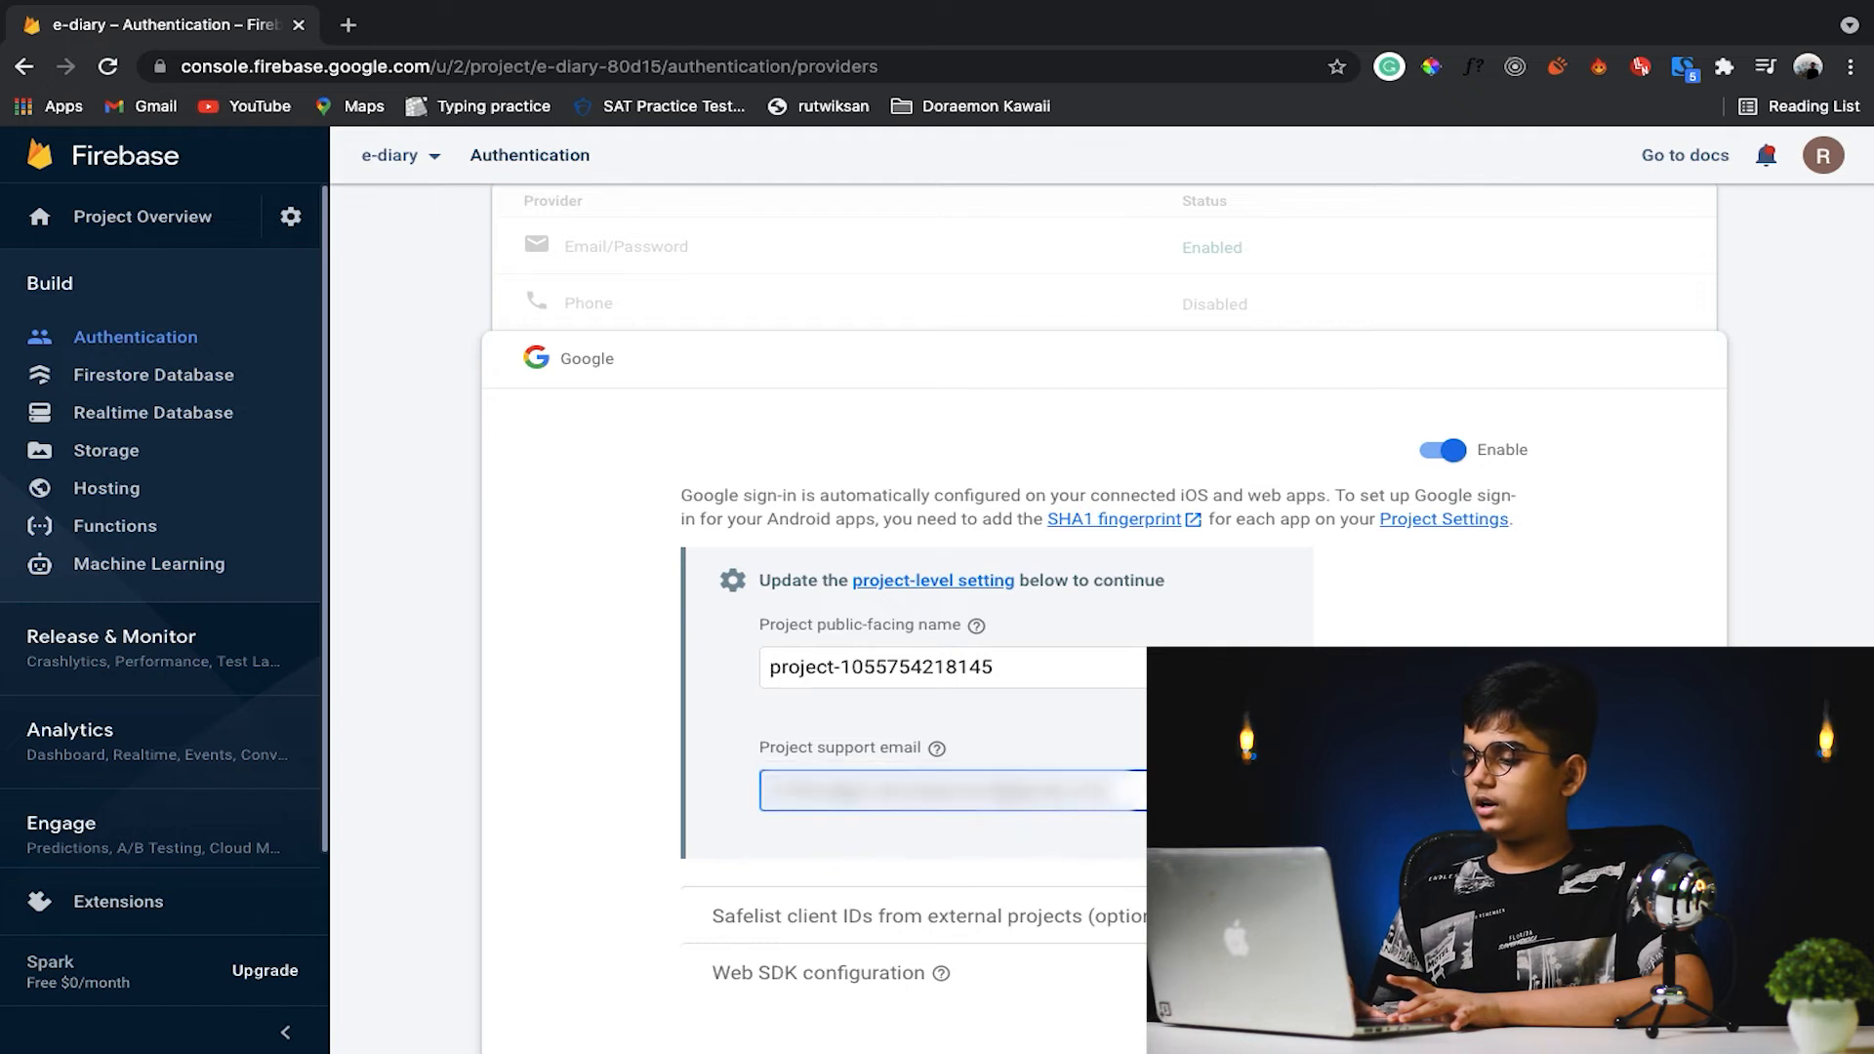
pyautogui.scroll(-2, 1079, 798)
pyautogui.click(1660, 922)
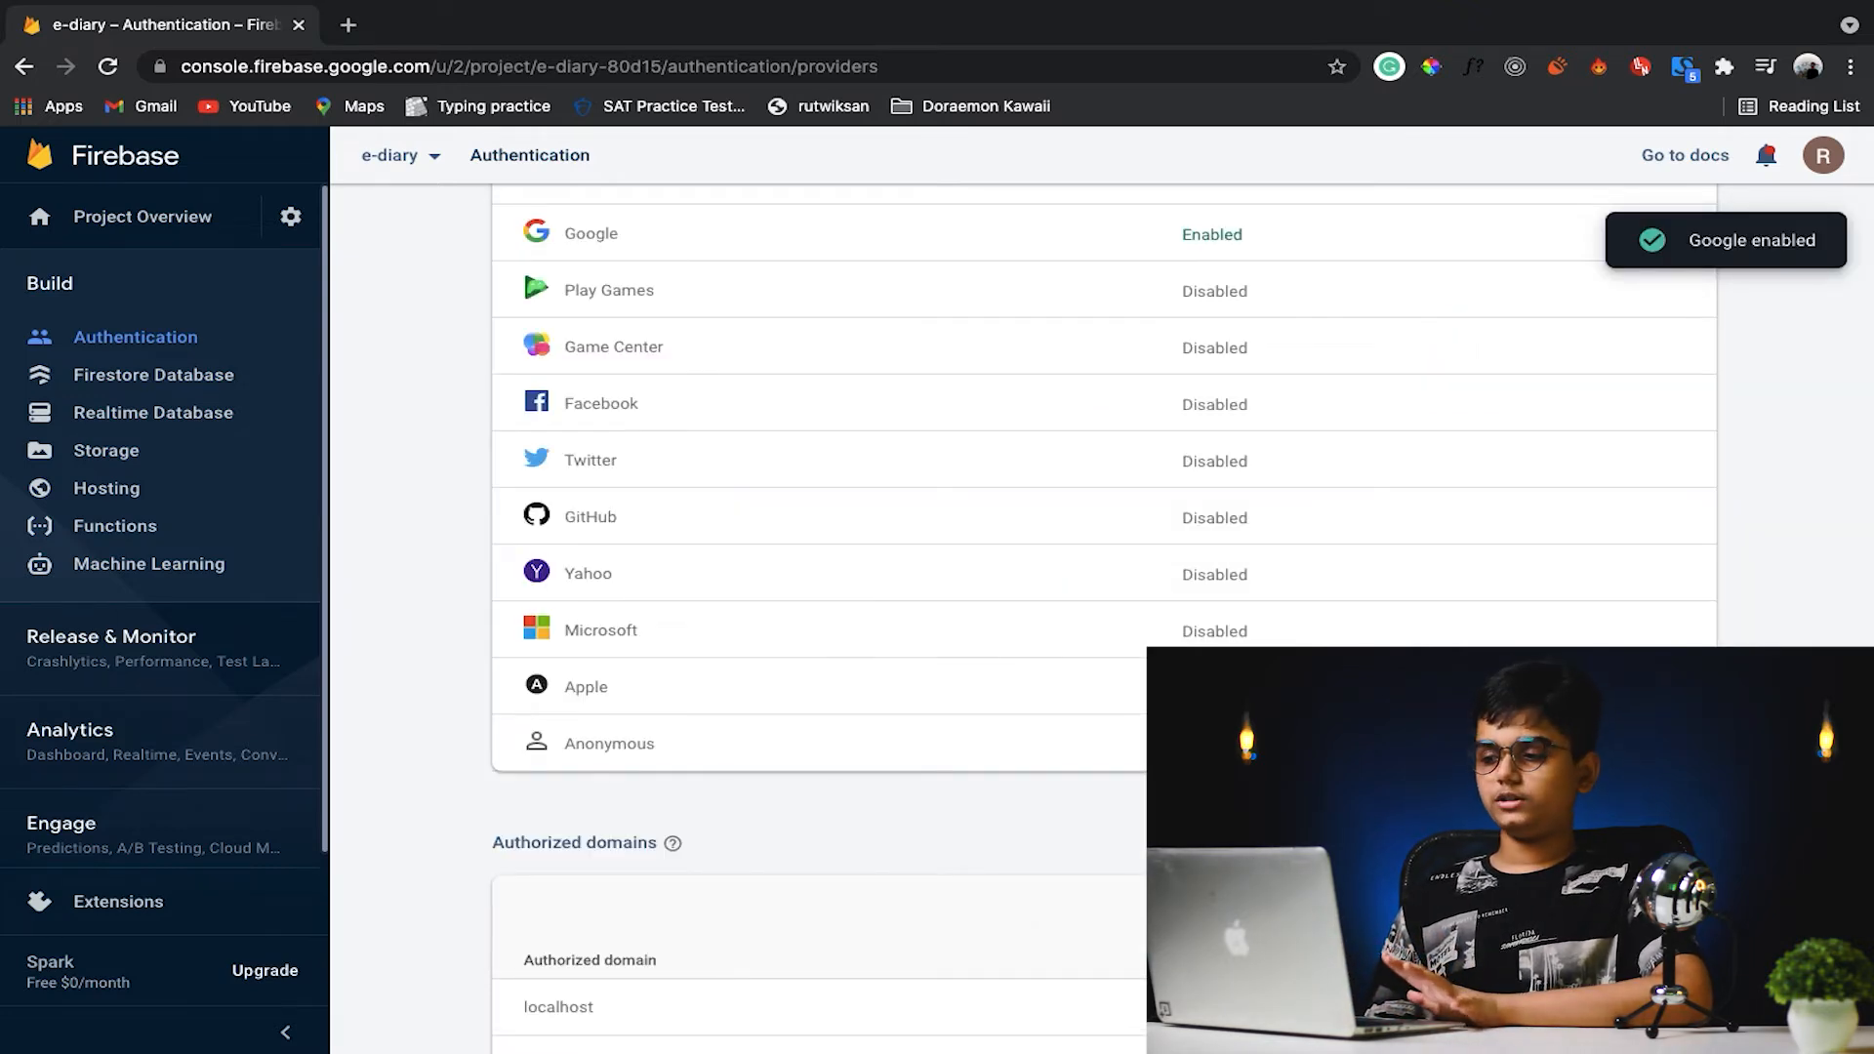
# - Create a Cloud Firestore database in test mode at the nam5 (us-central) location
pyautogui.scroll(4, 1104, 611)
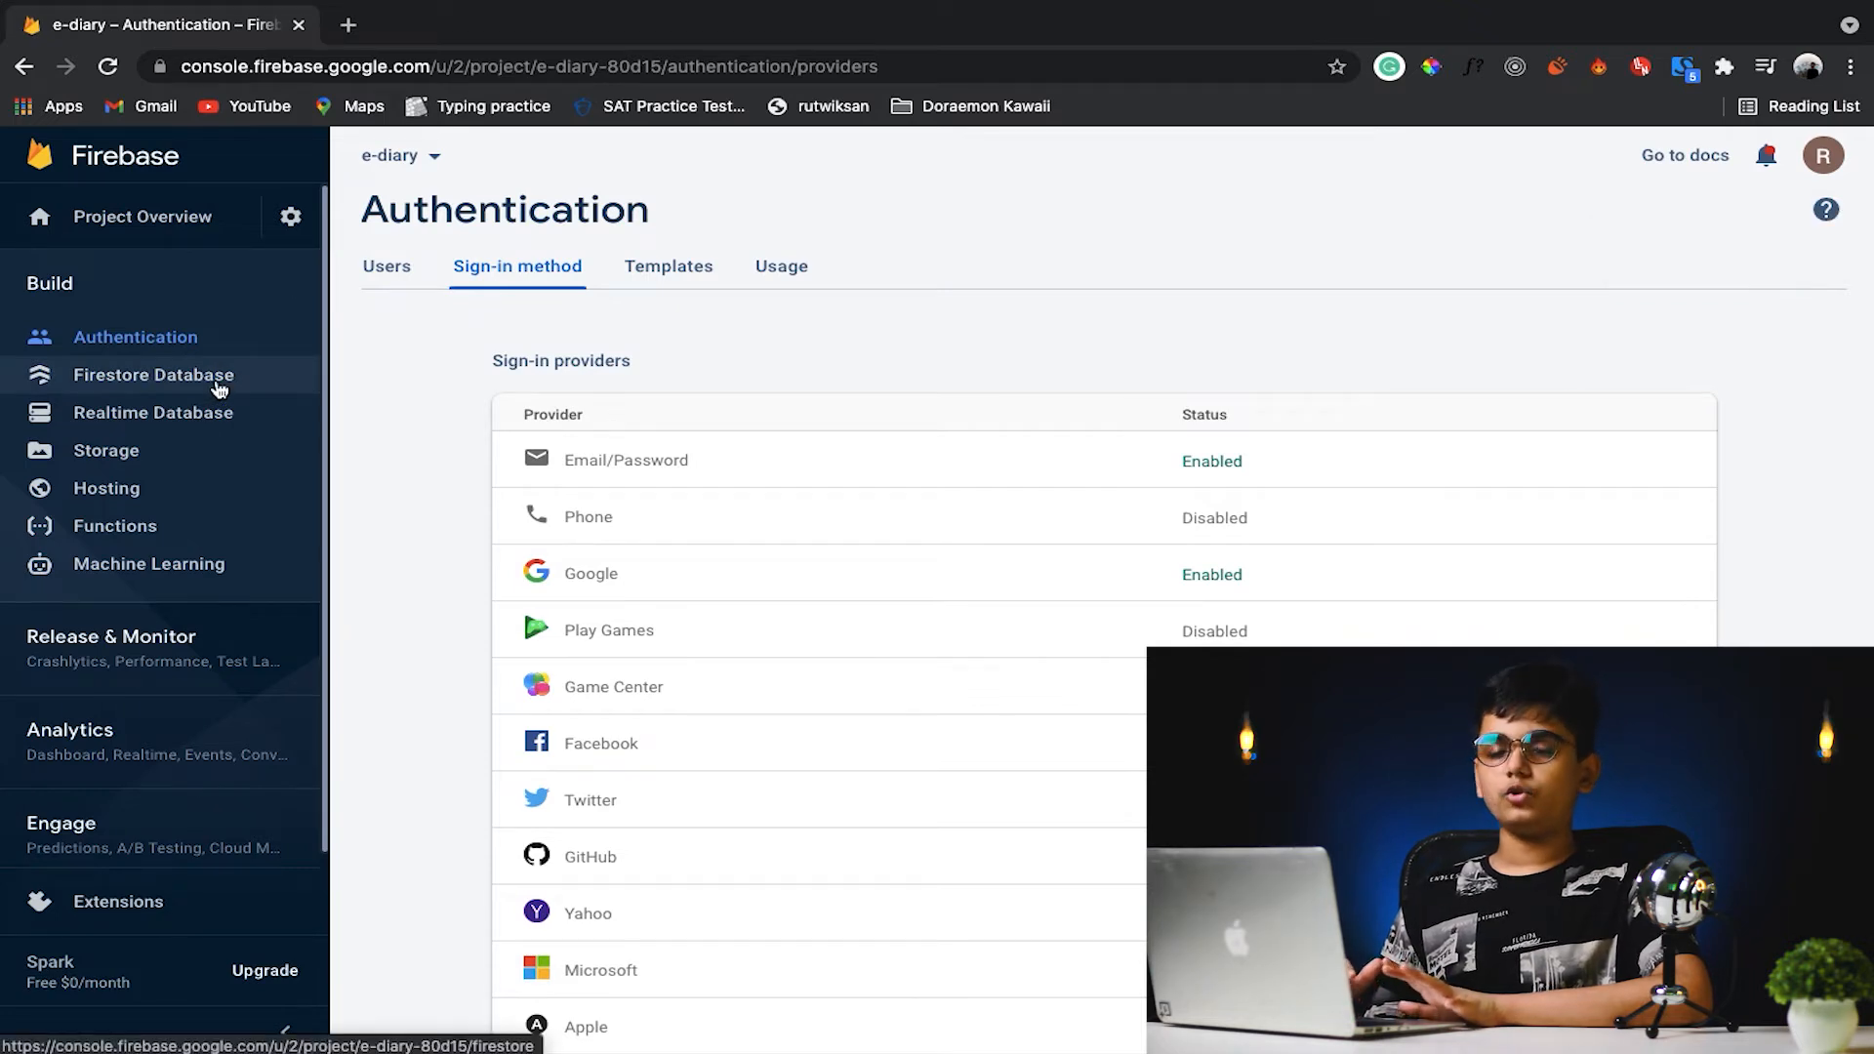
pyautogui.click(220, 390)
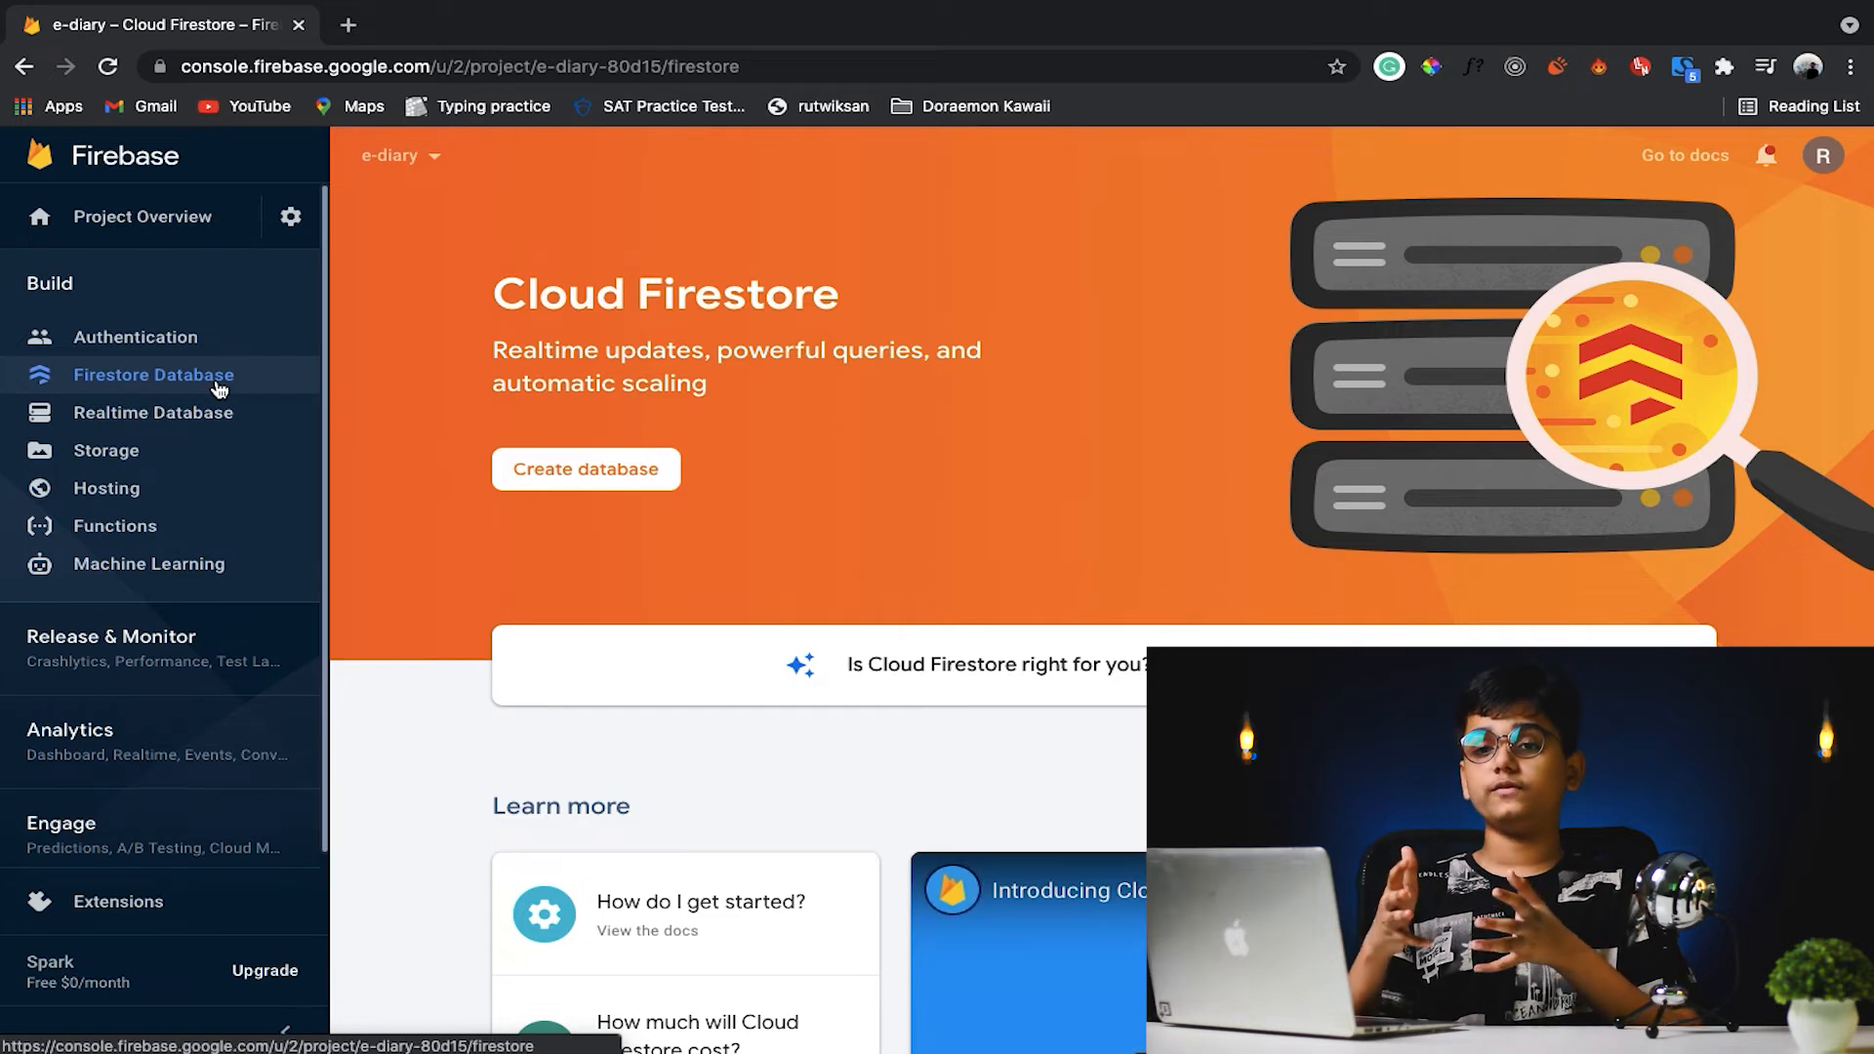
pyautogui.click(609, 469)
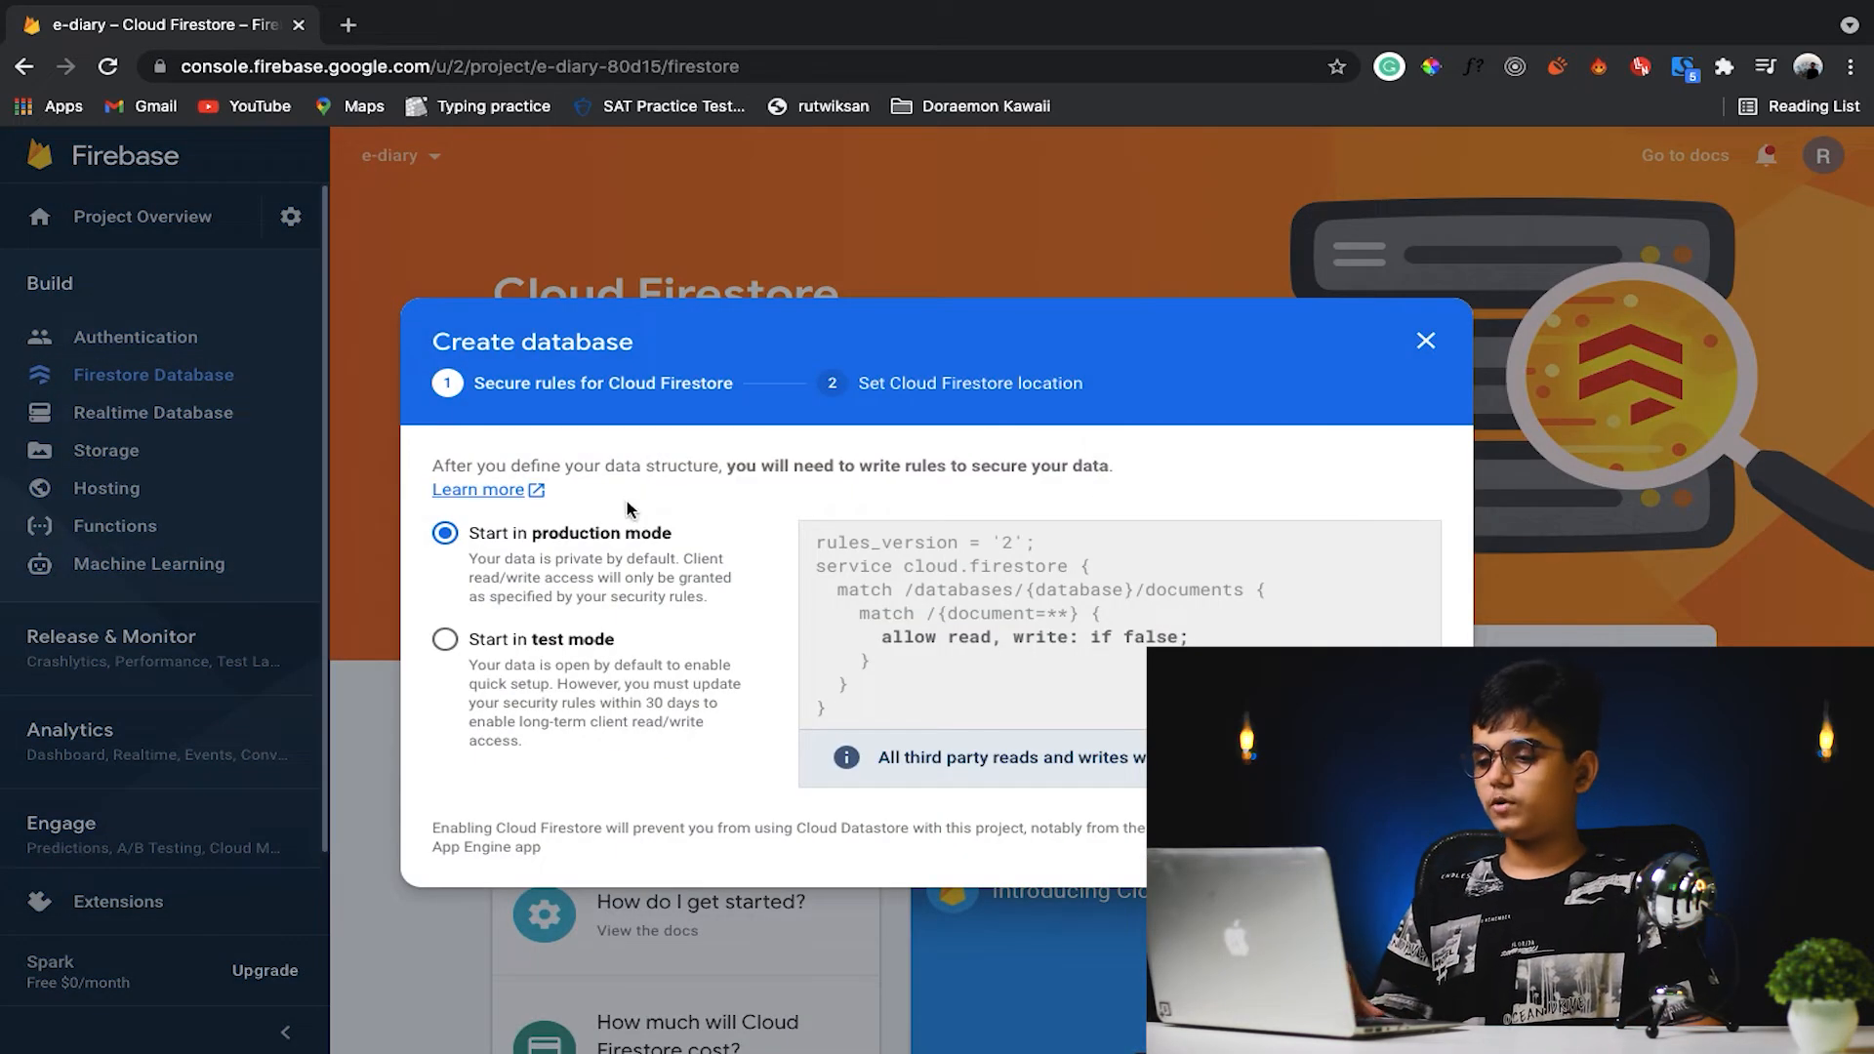
pyautogui.click(613, 699)
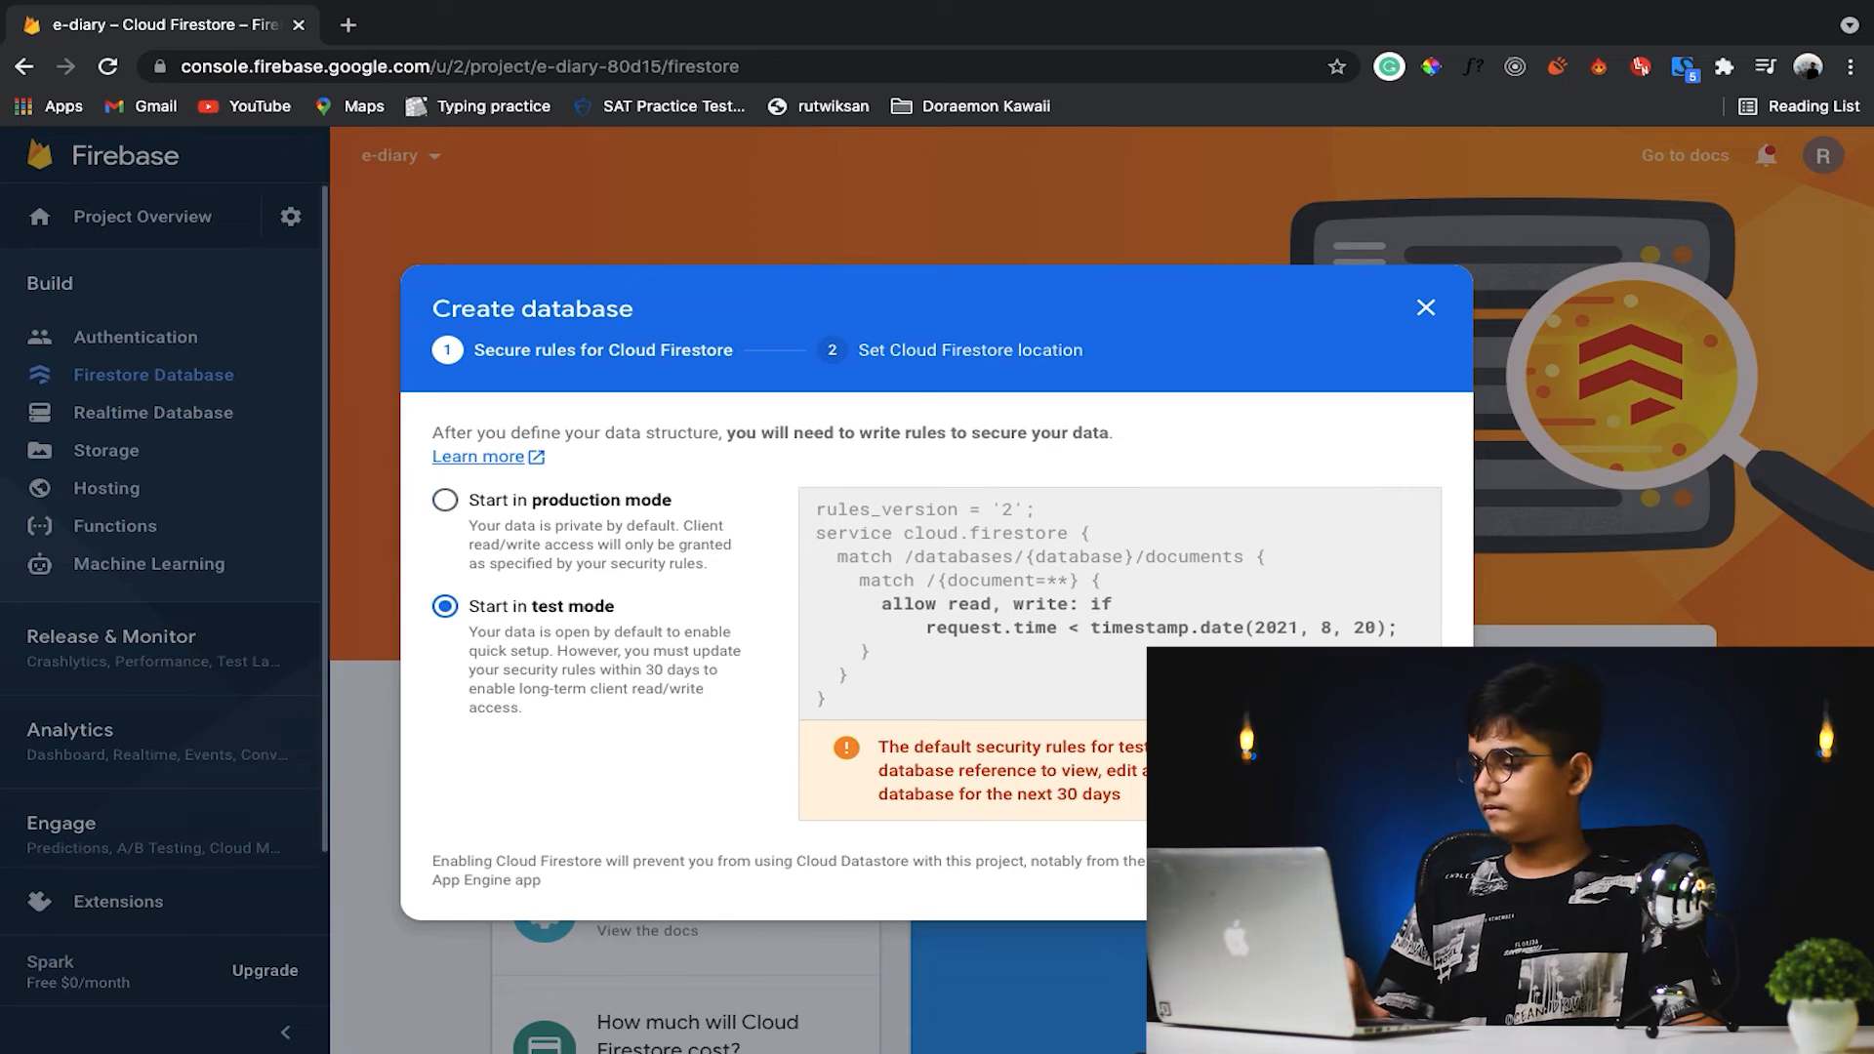
pyautogui.click(1403, 871)
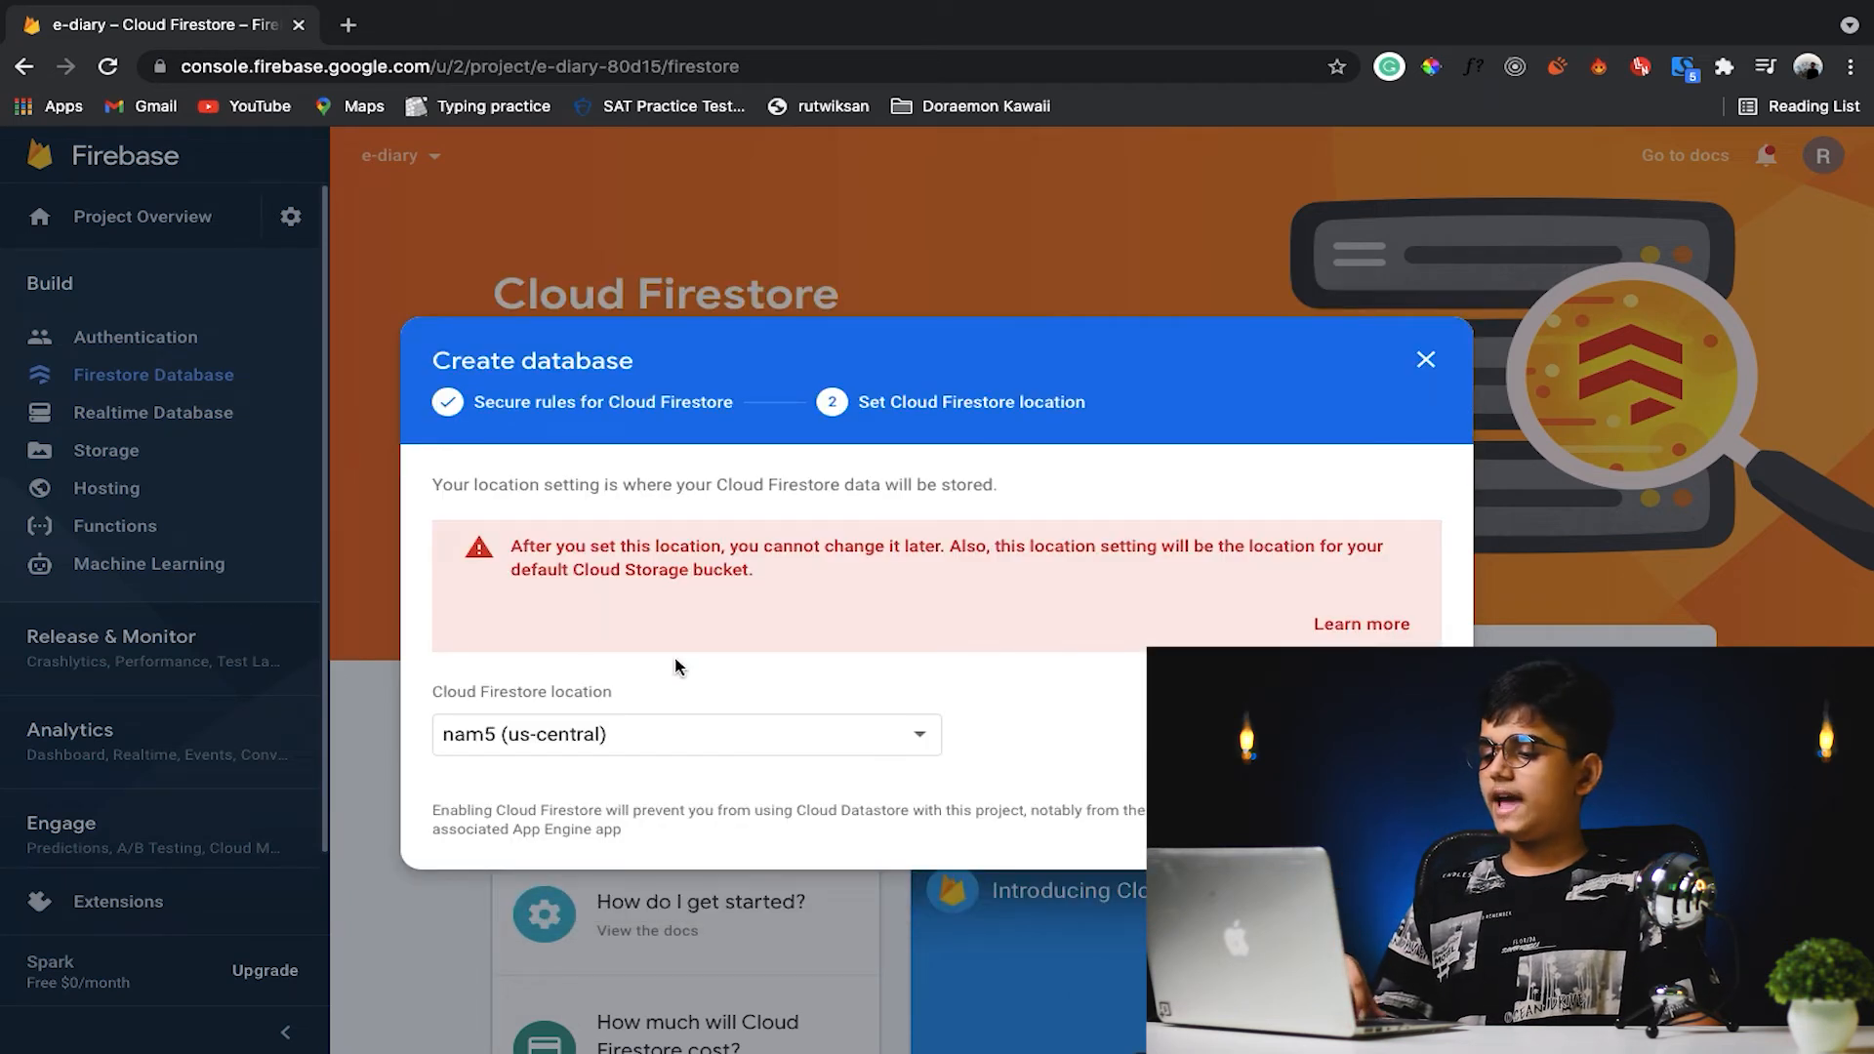
pyautogui.click(832, 734)
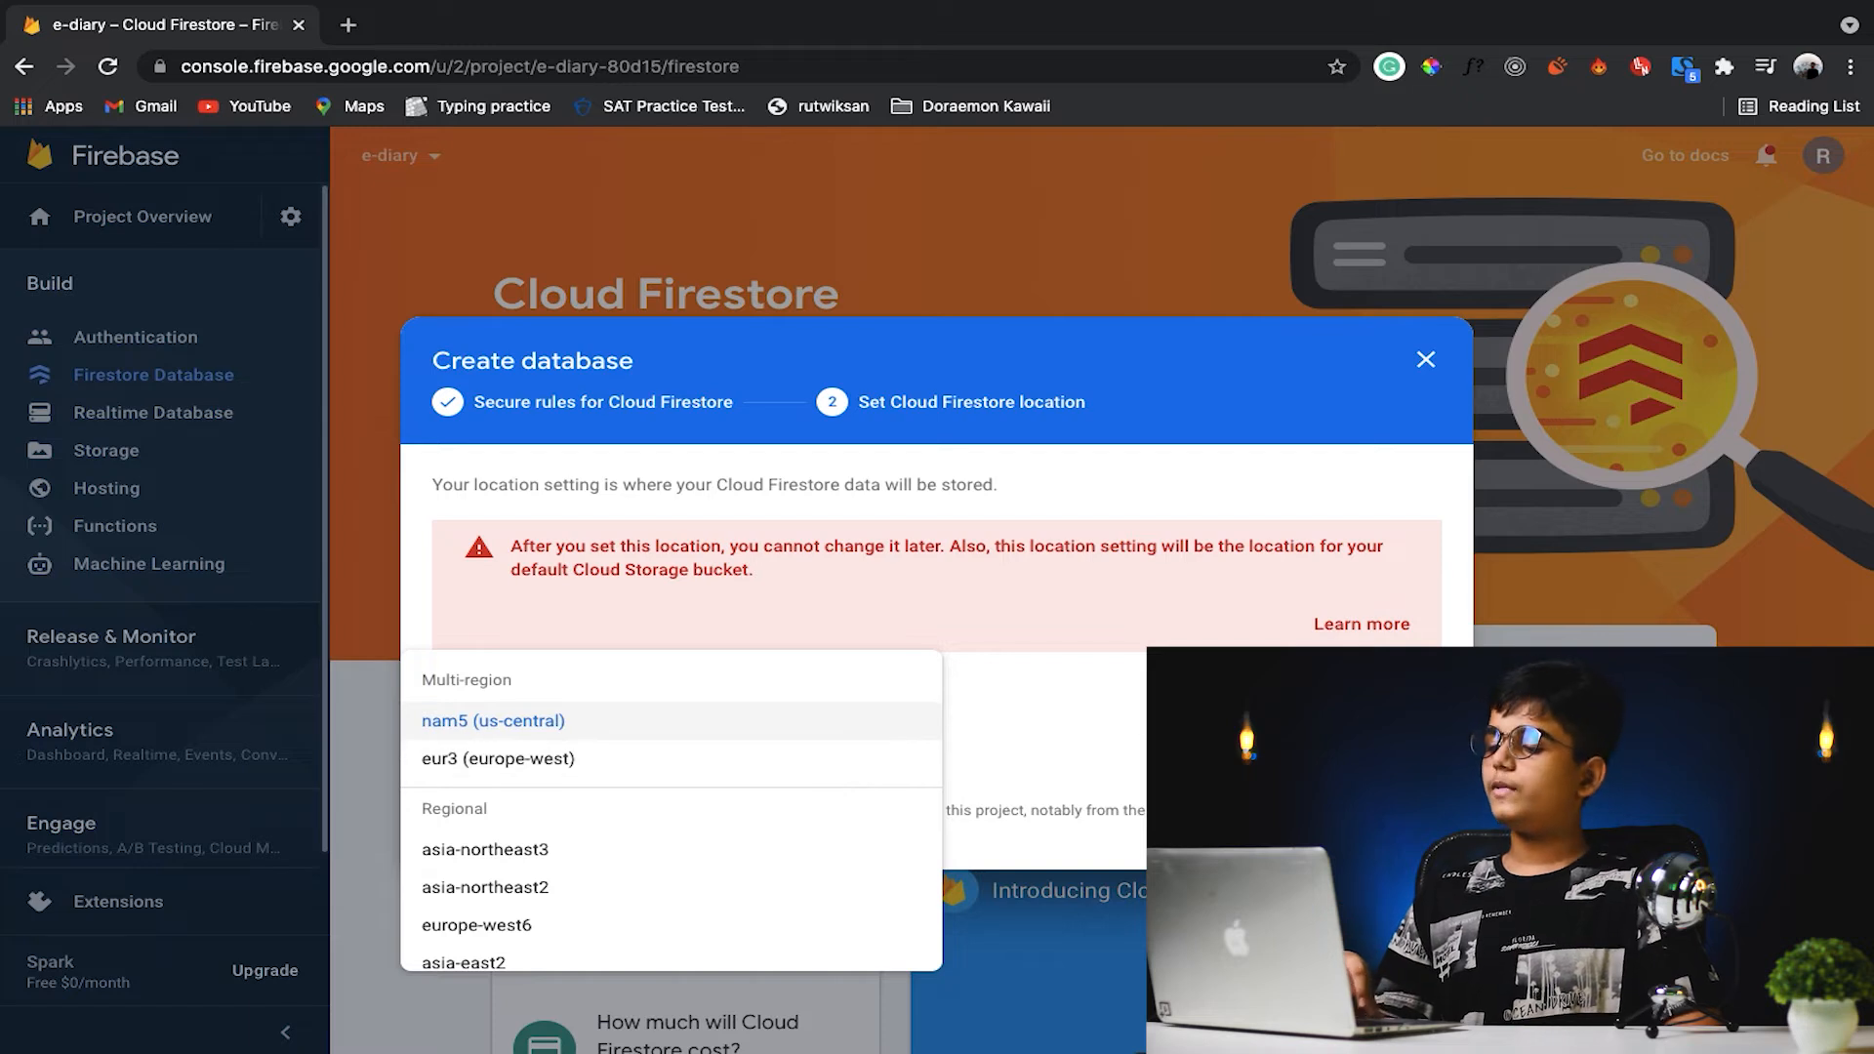
pyautogui.press('Escape')
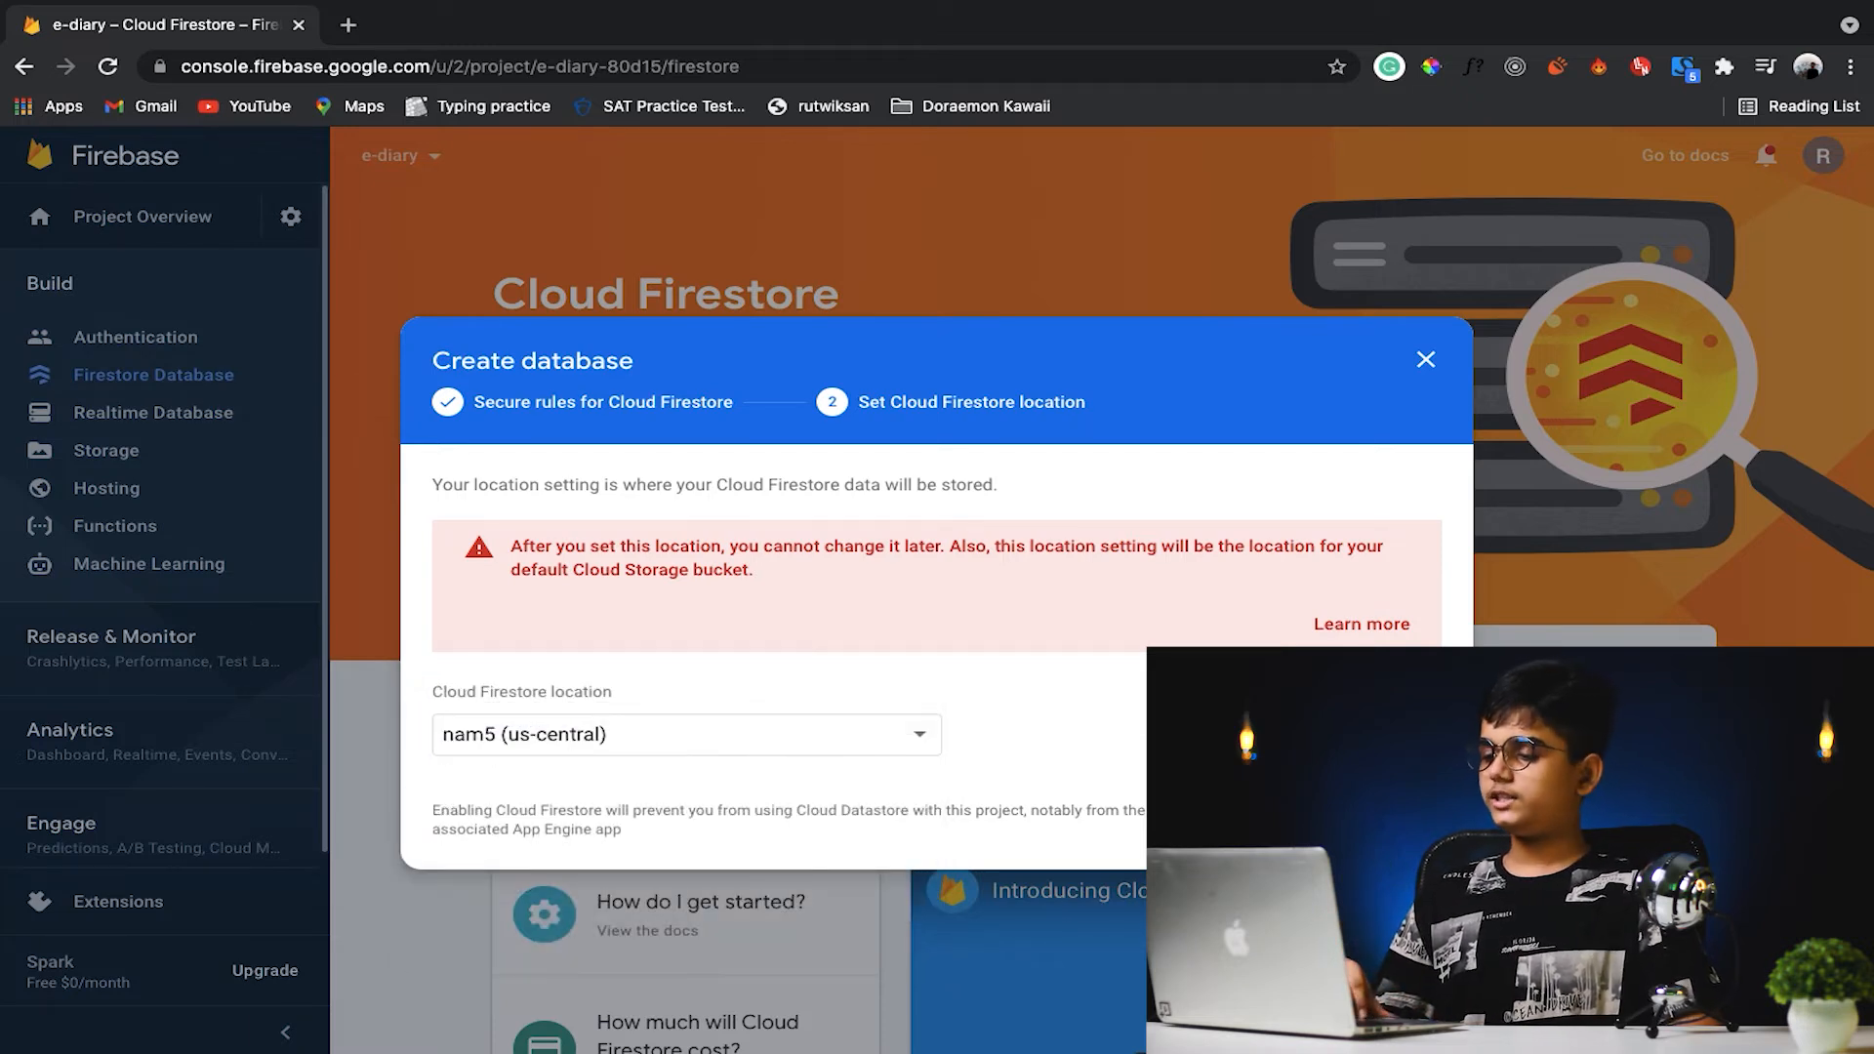
pyautogui.click(1396, 820)
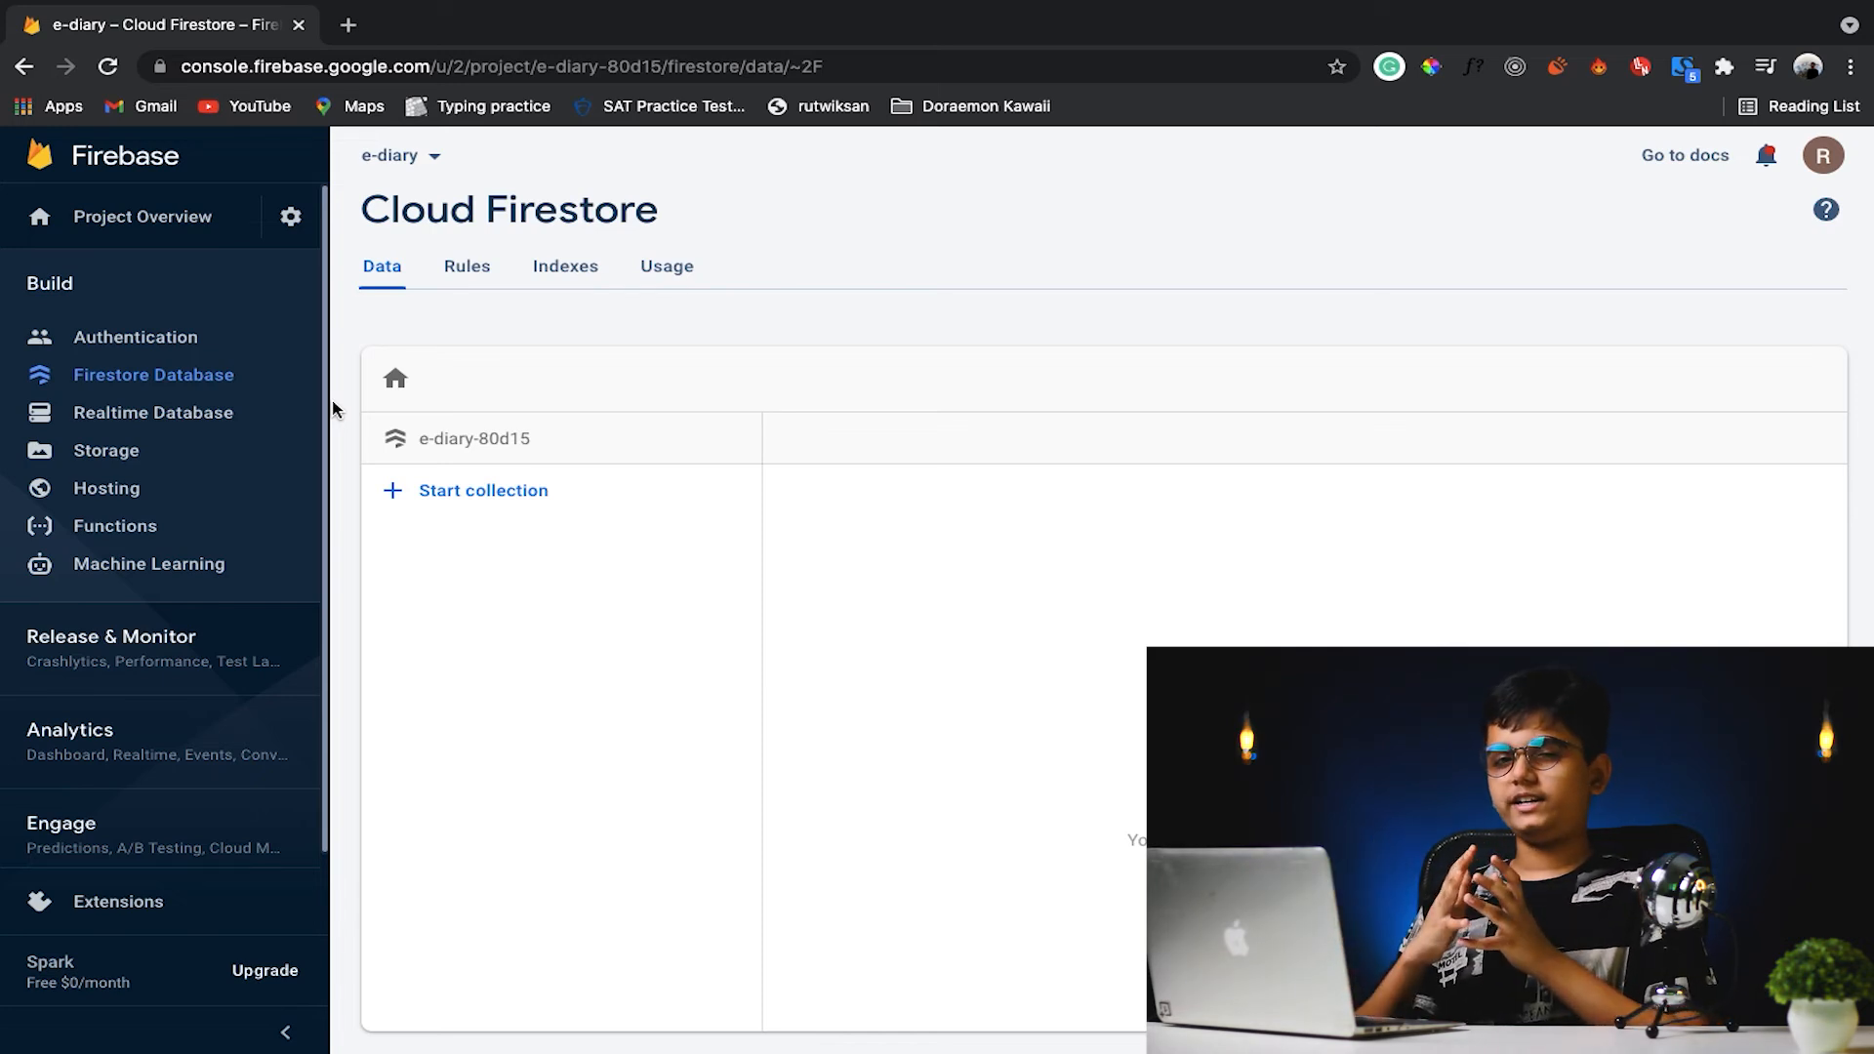
# - View the project's Storage files and check the file upload option without uploading anything
pyautogui.click(194, 456)
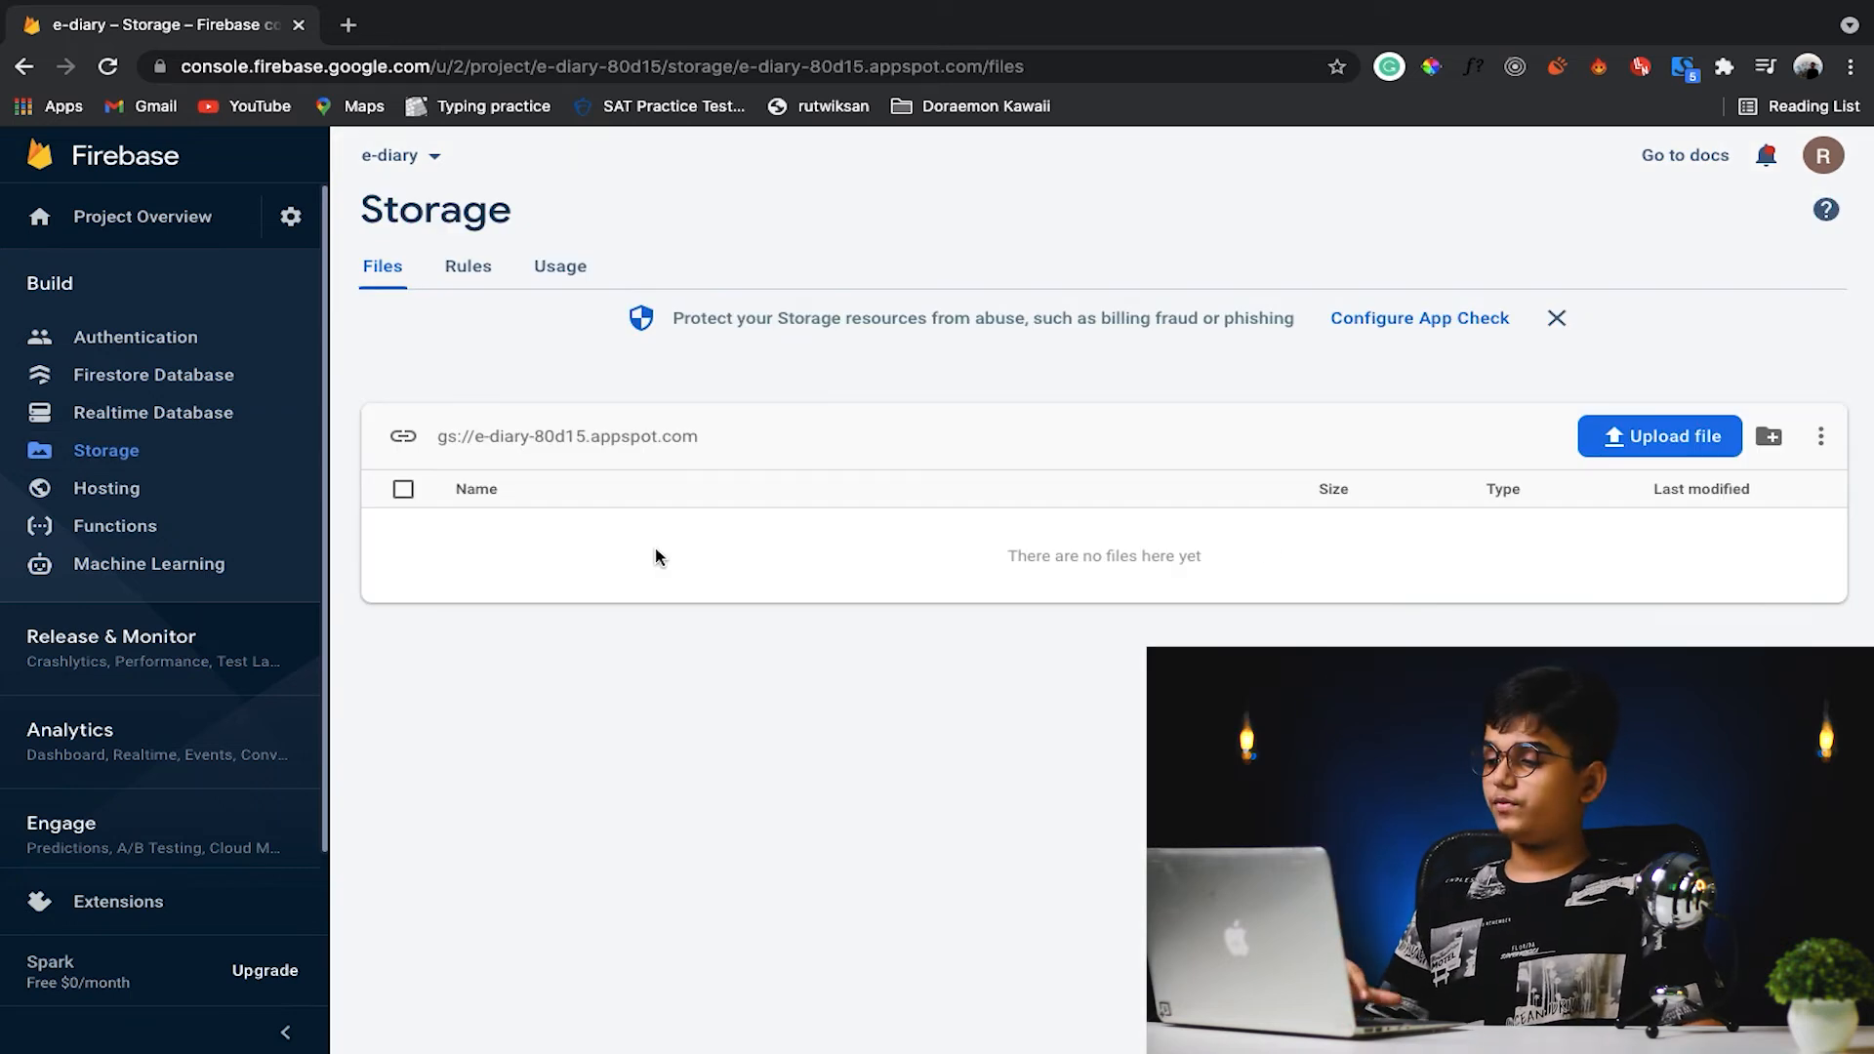
pyautogui.click(1720, 451)
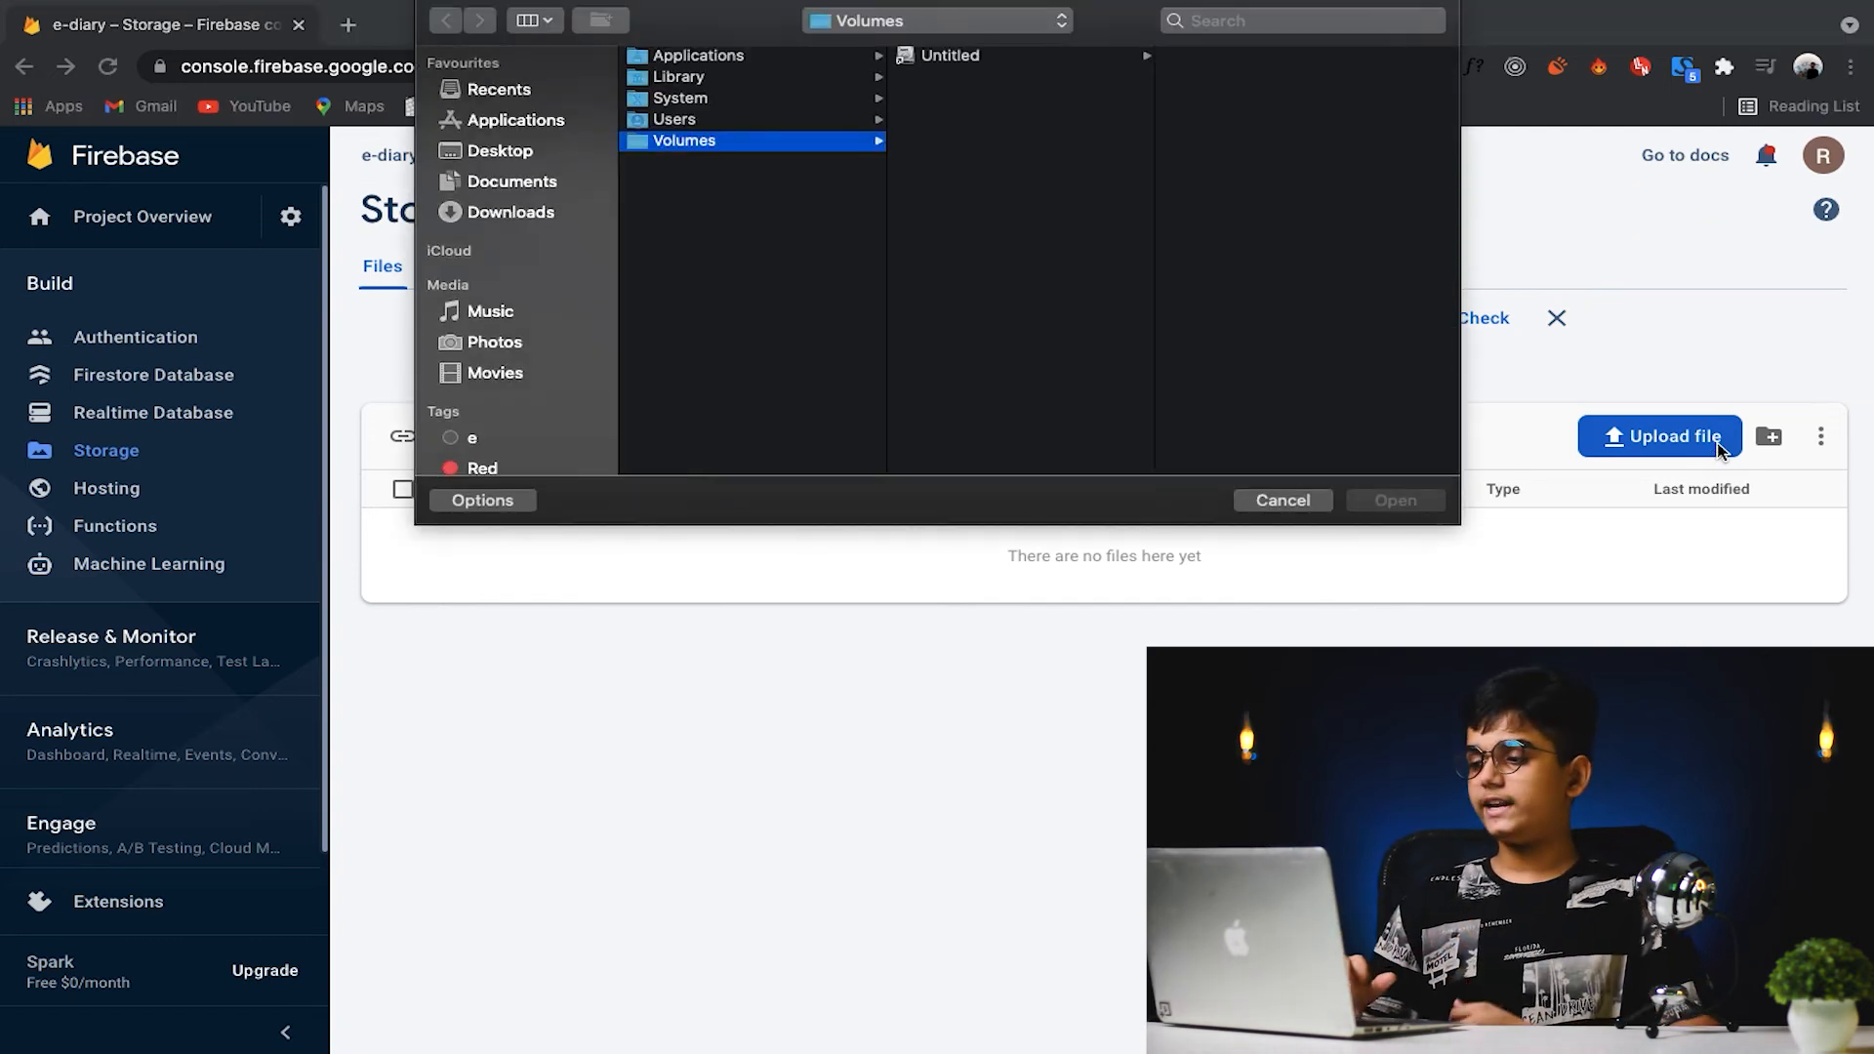
pyautogui.click(1305, 502)
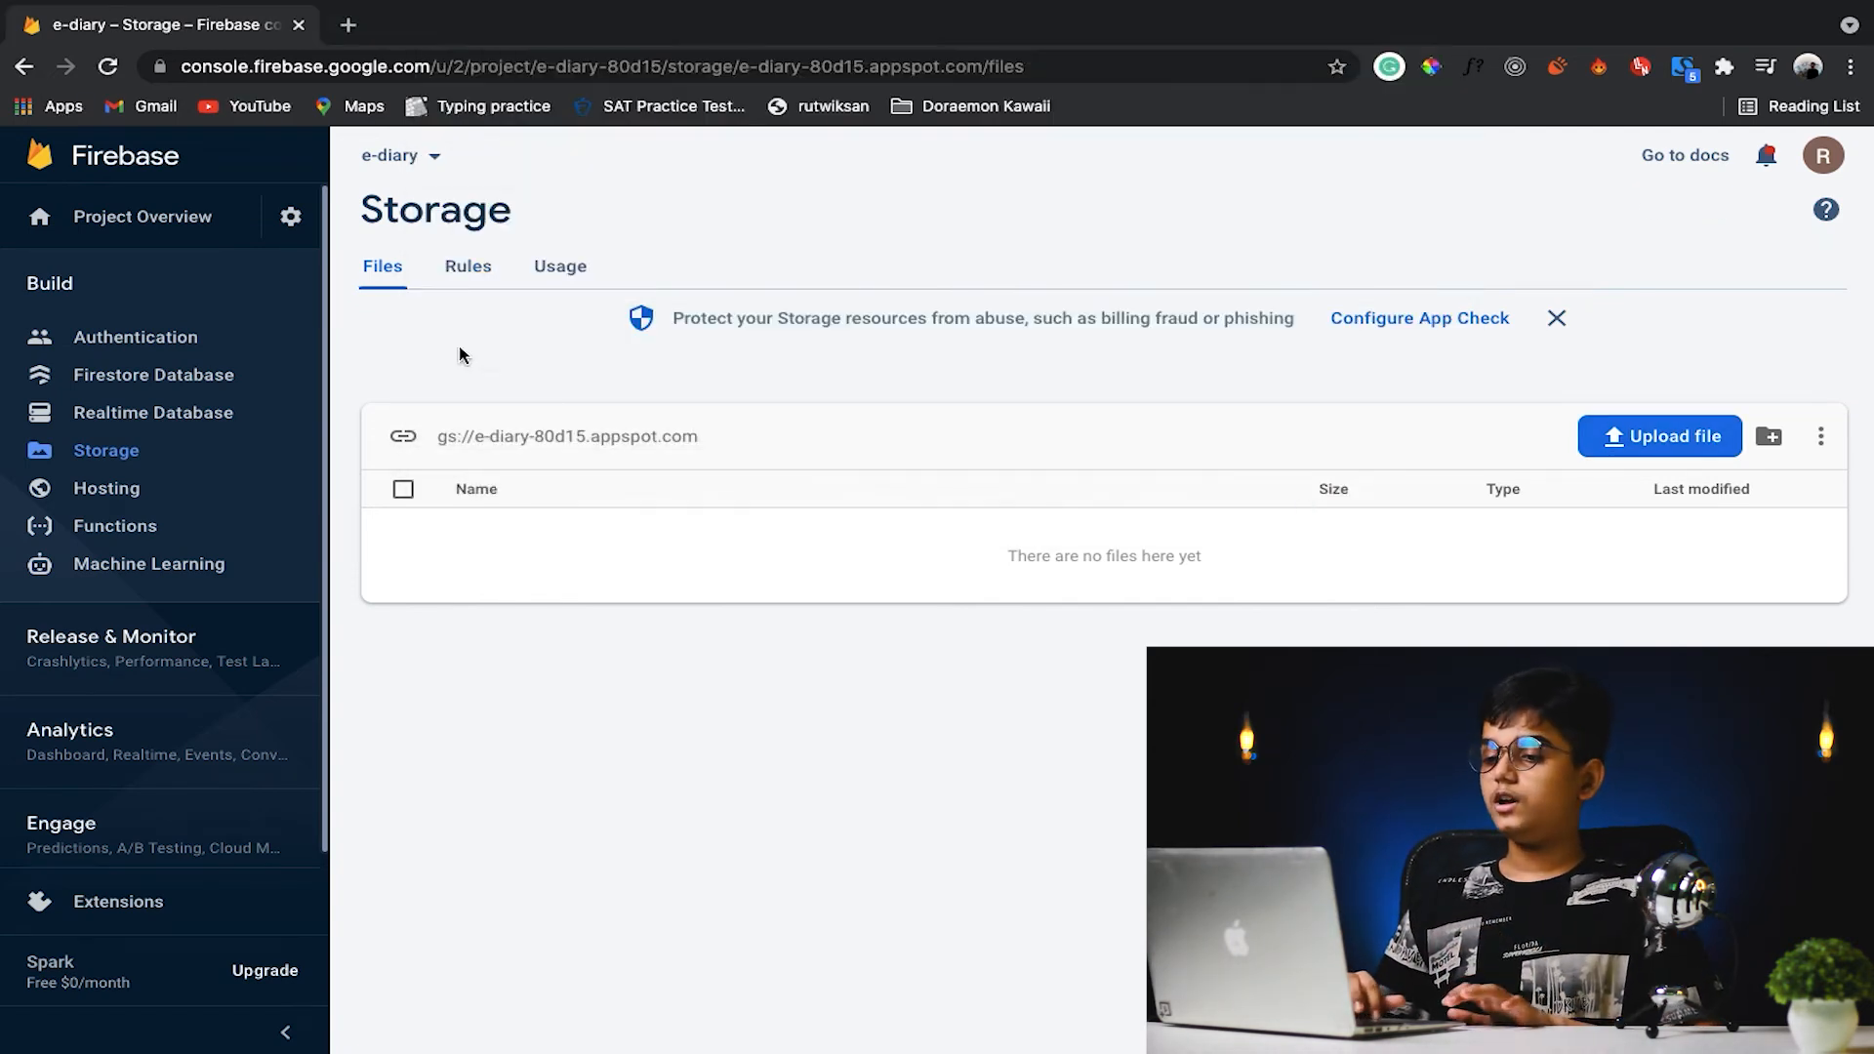
# - Show the web app's SDK setup as Config in the project settings and copy the firebaseConfig object
pyautogui.click(297, 226)
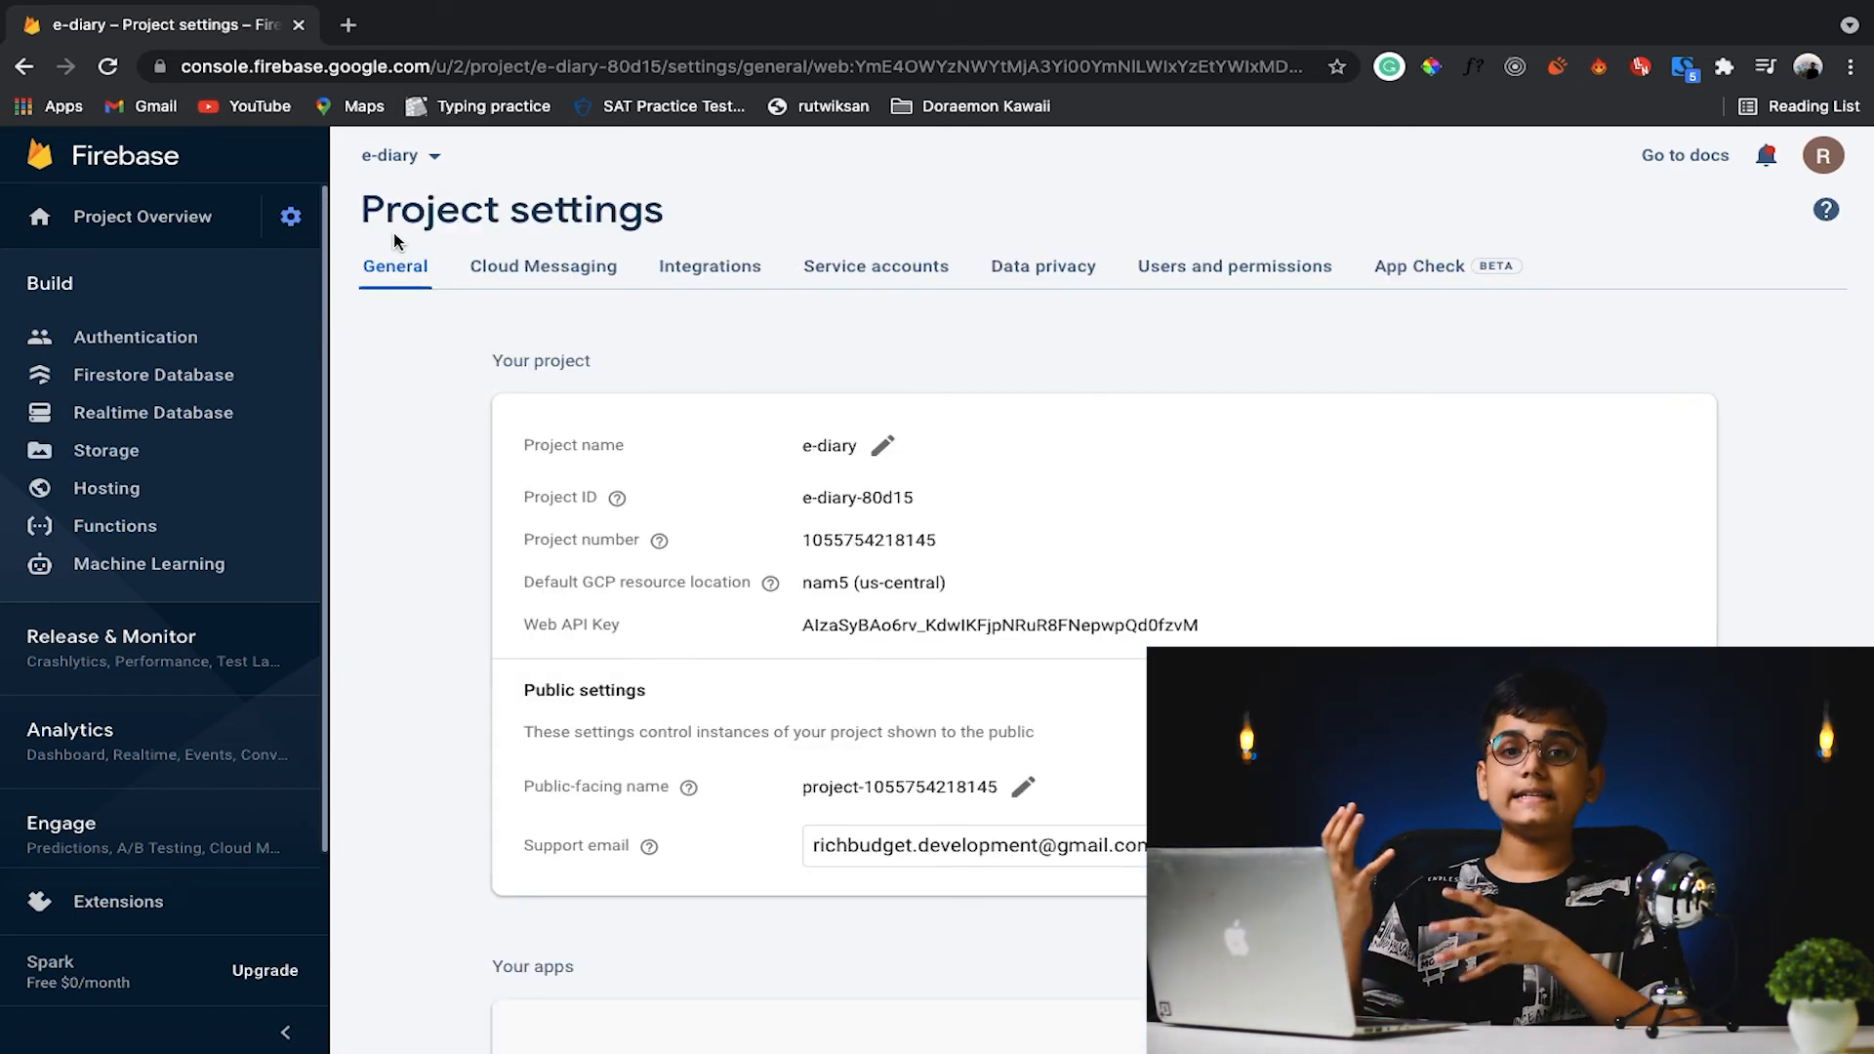
pyautogui.scroll(-5, 396, 241)
pyautogui.scroll(-5, 900, 502)
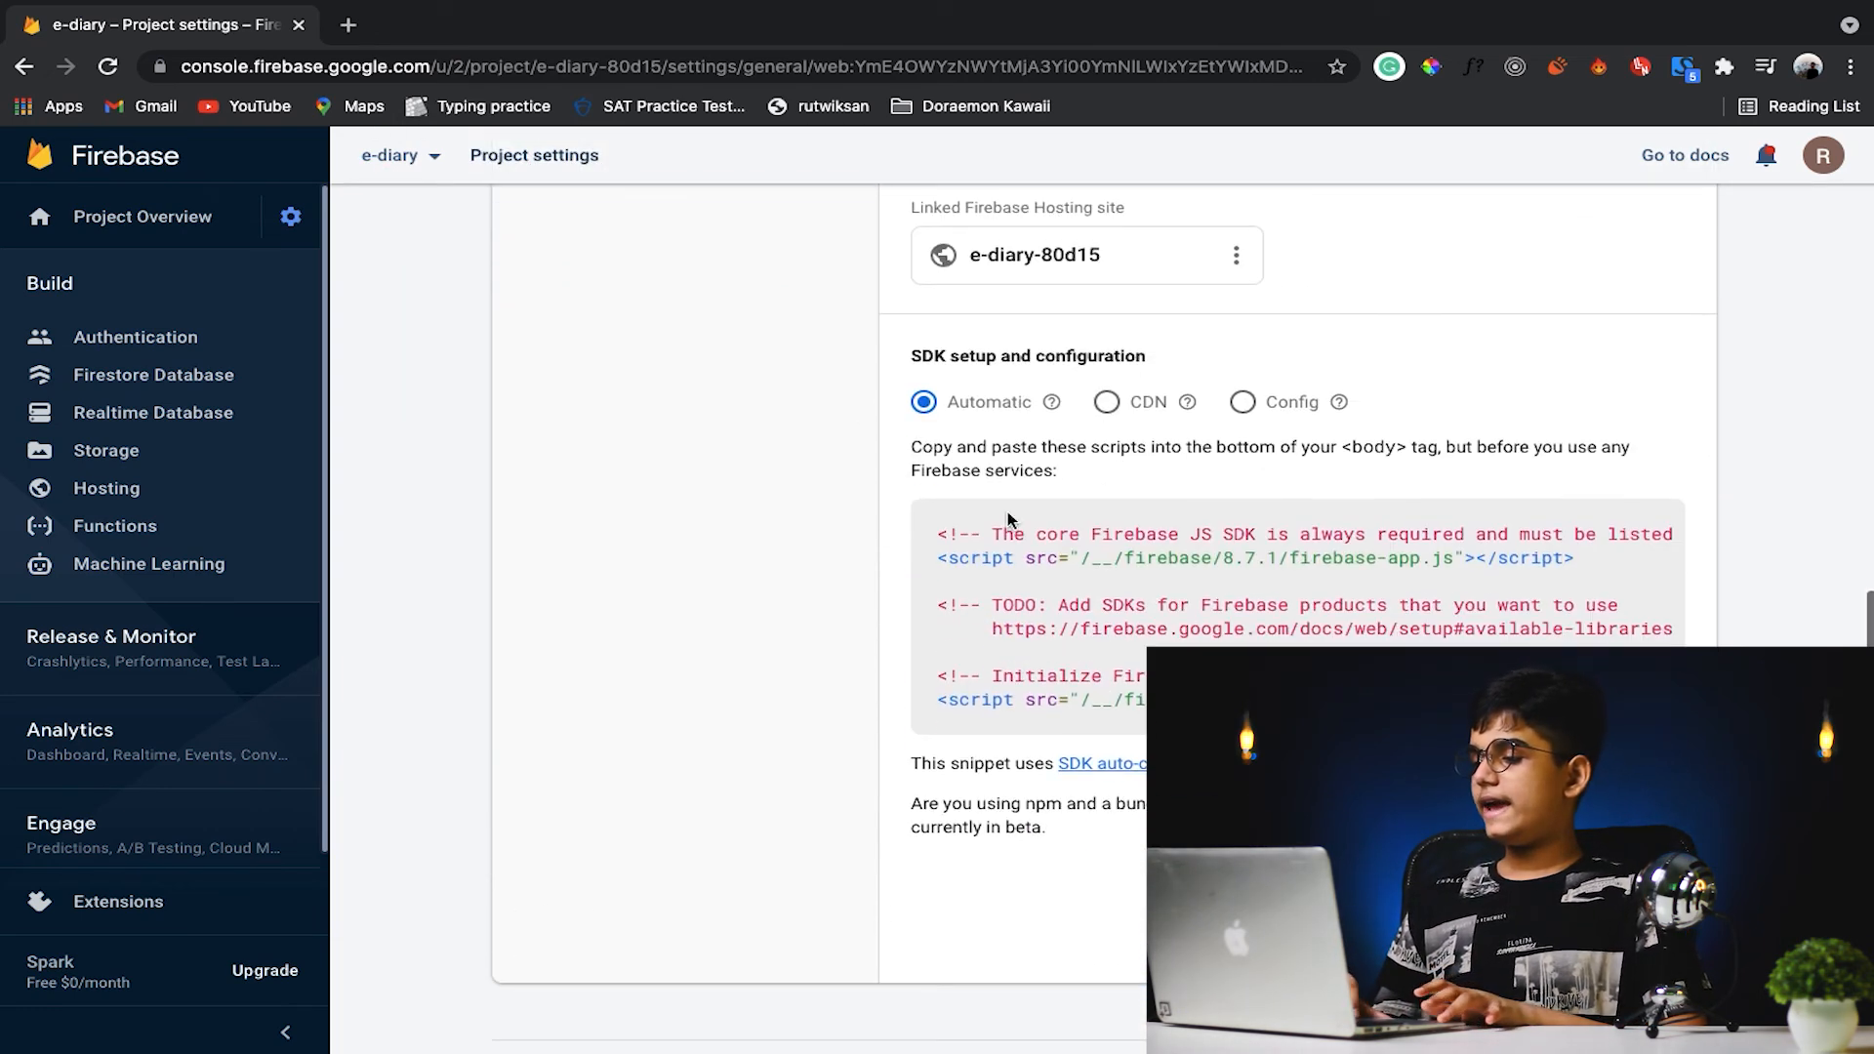
pyautogui.click(1285, 410)
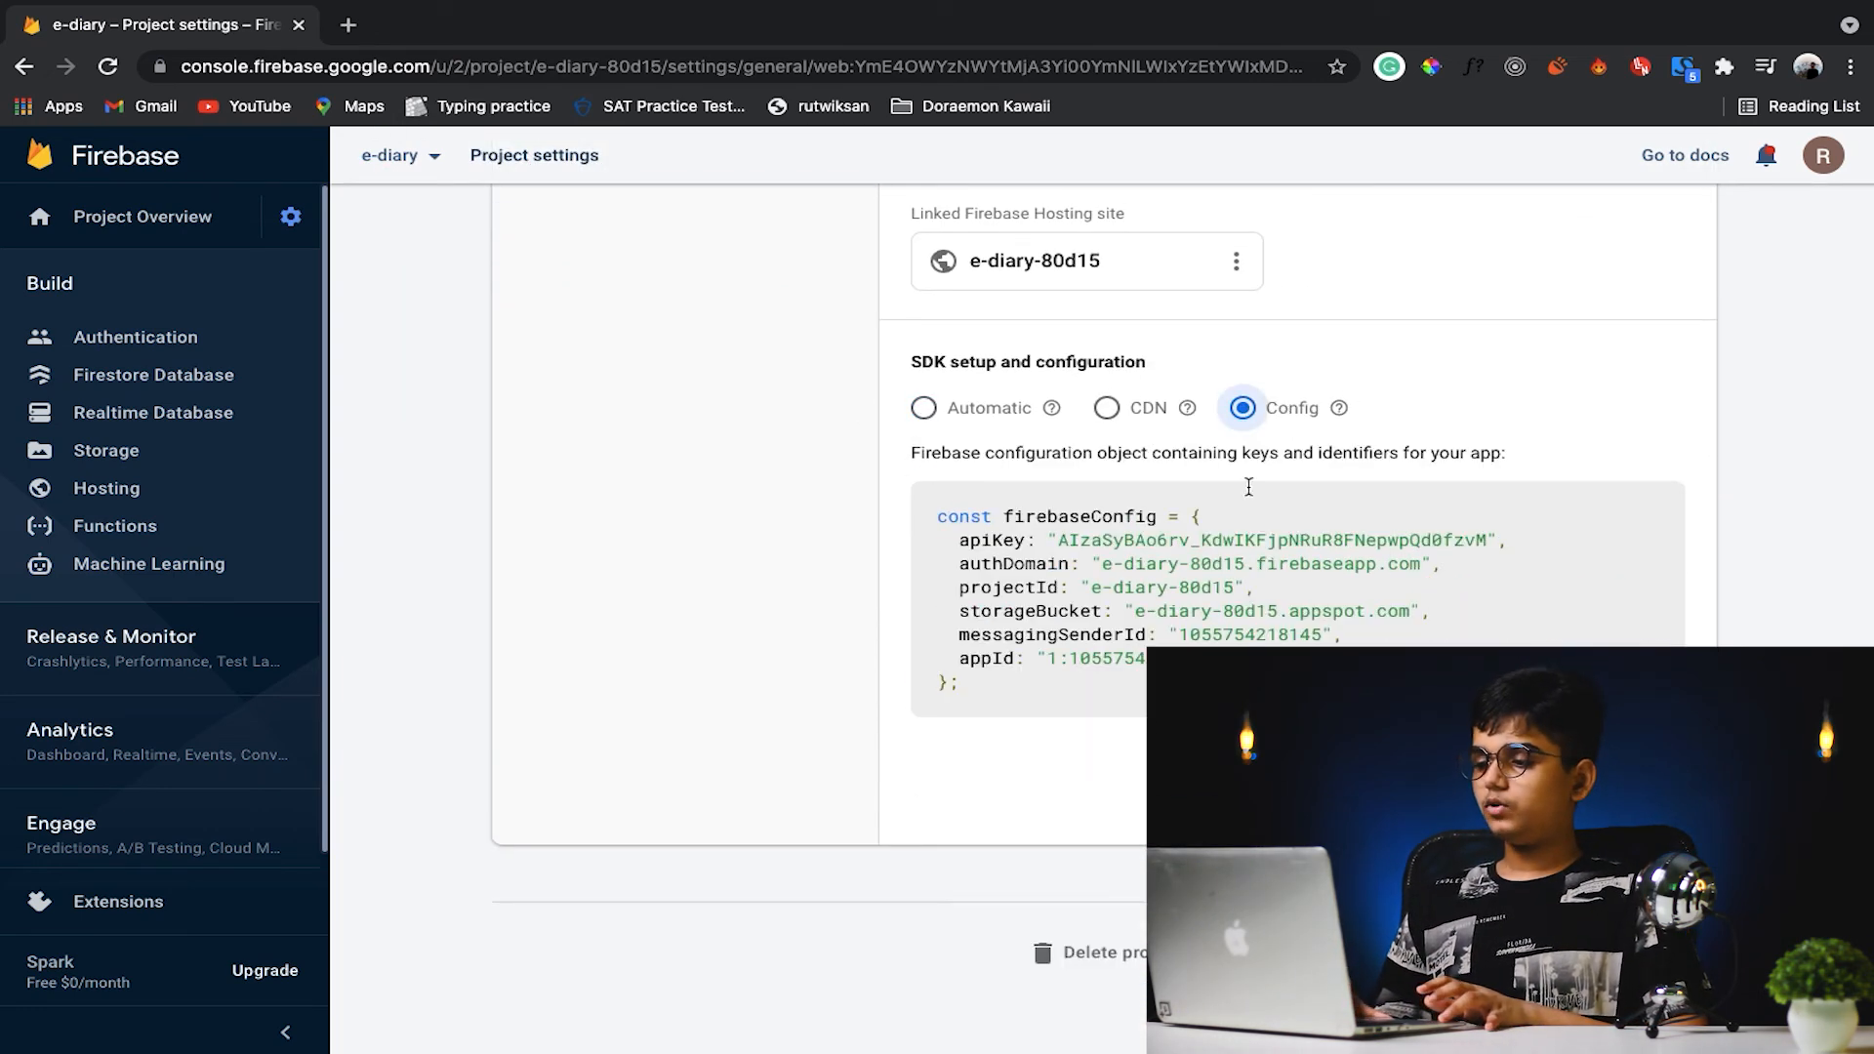
pyautogui.moveTo(1011, 686); pyautogui.dragTo(921, 518)
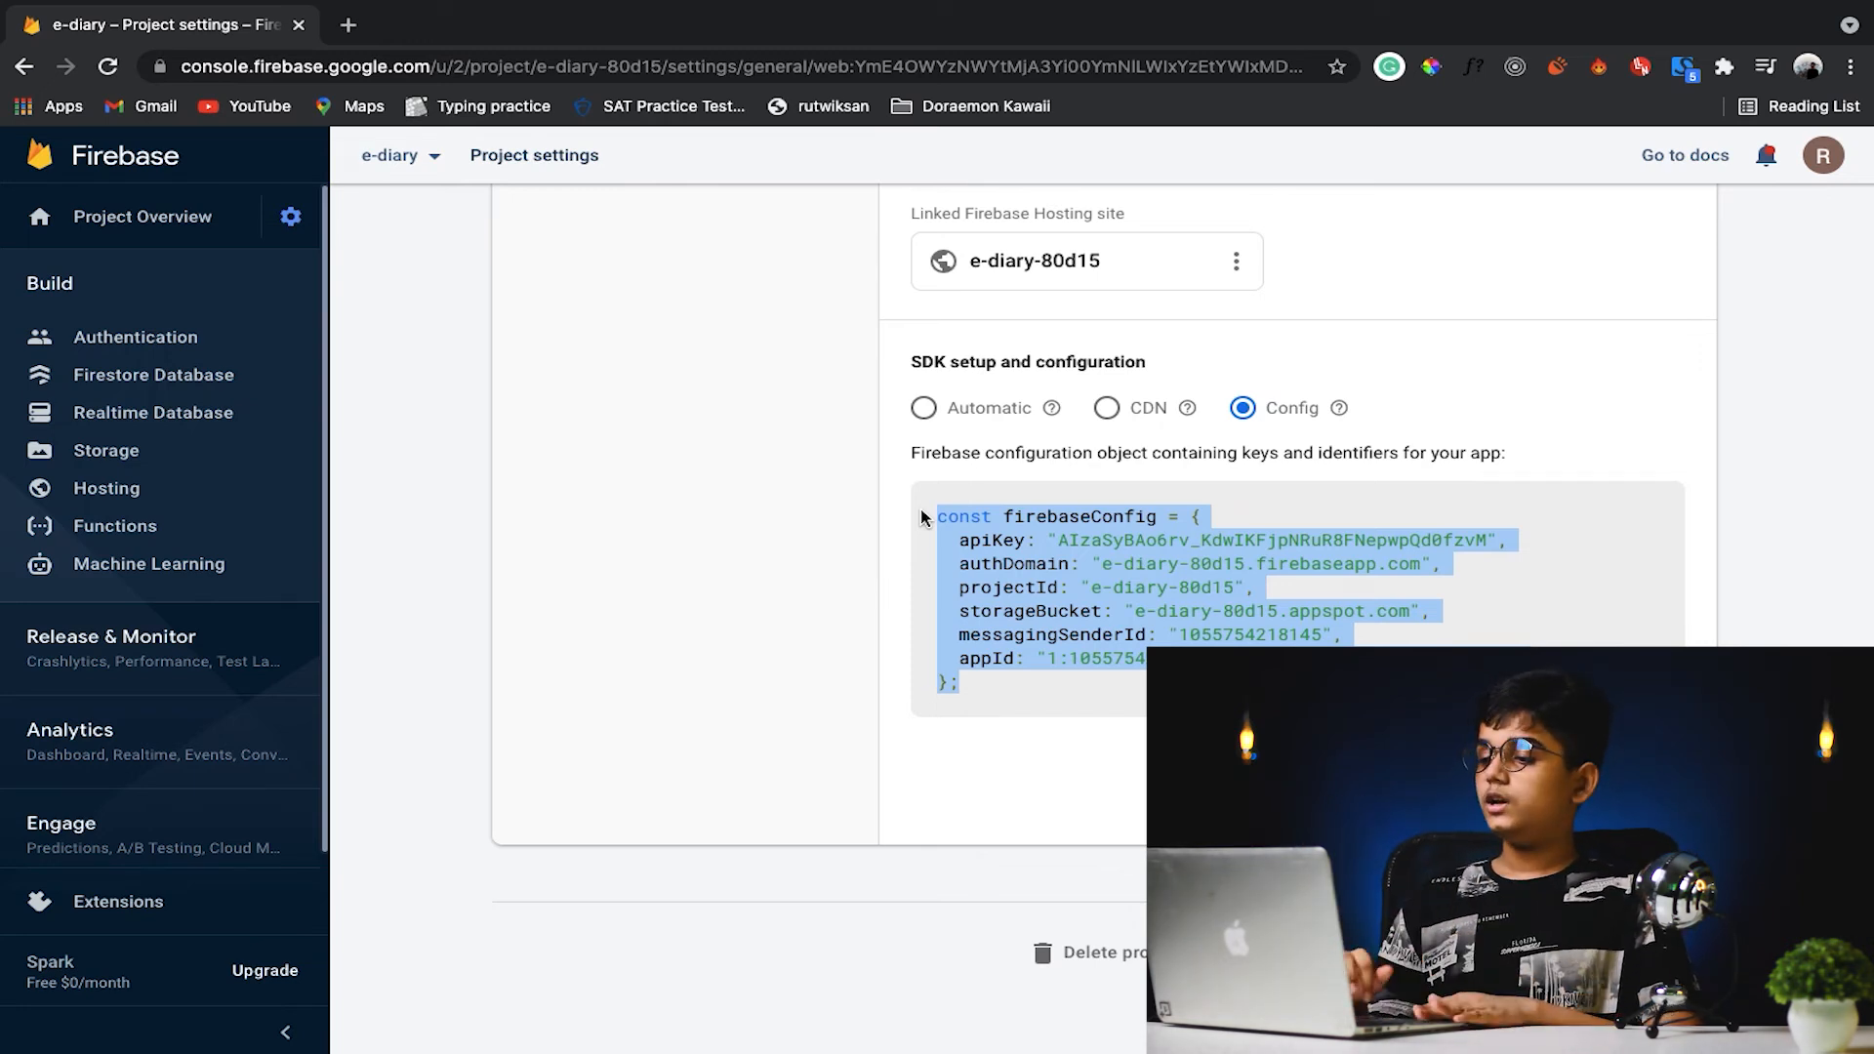
pyautogui.click(1658, 689)
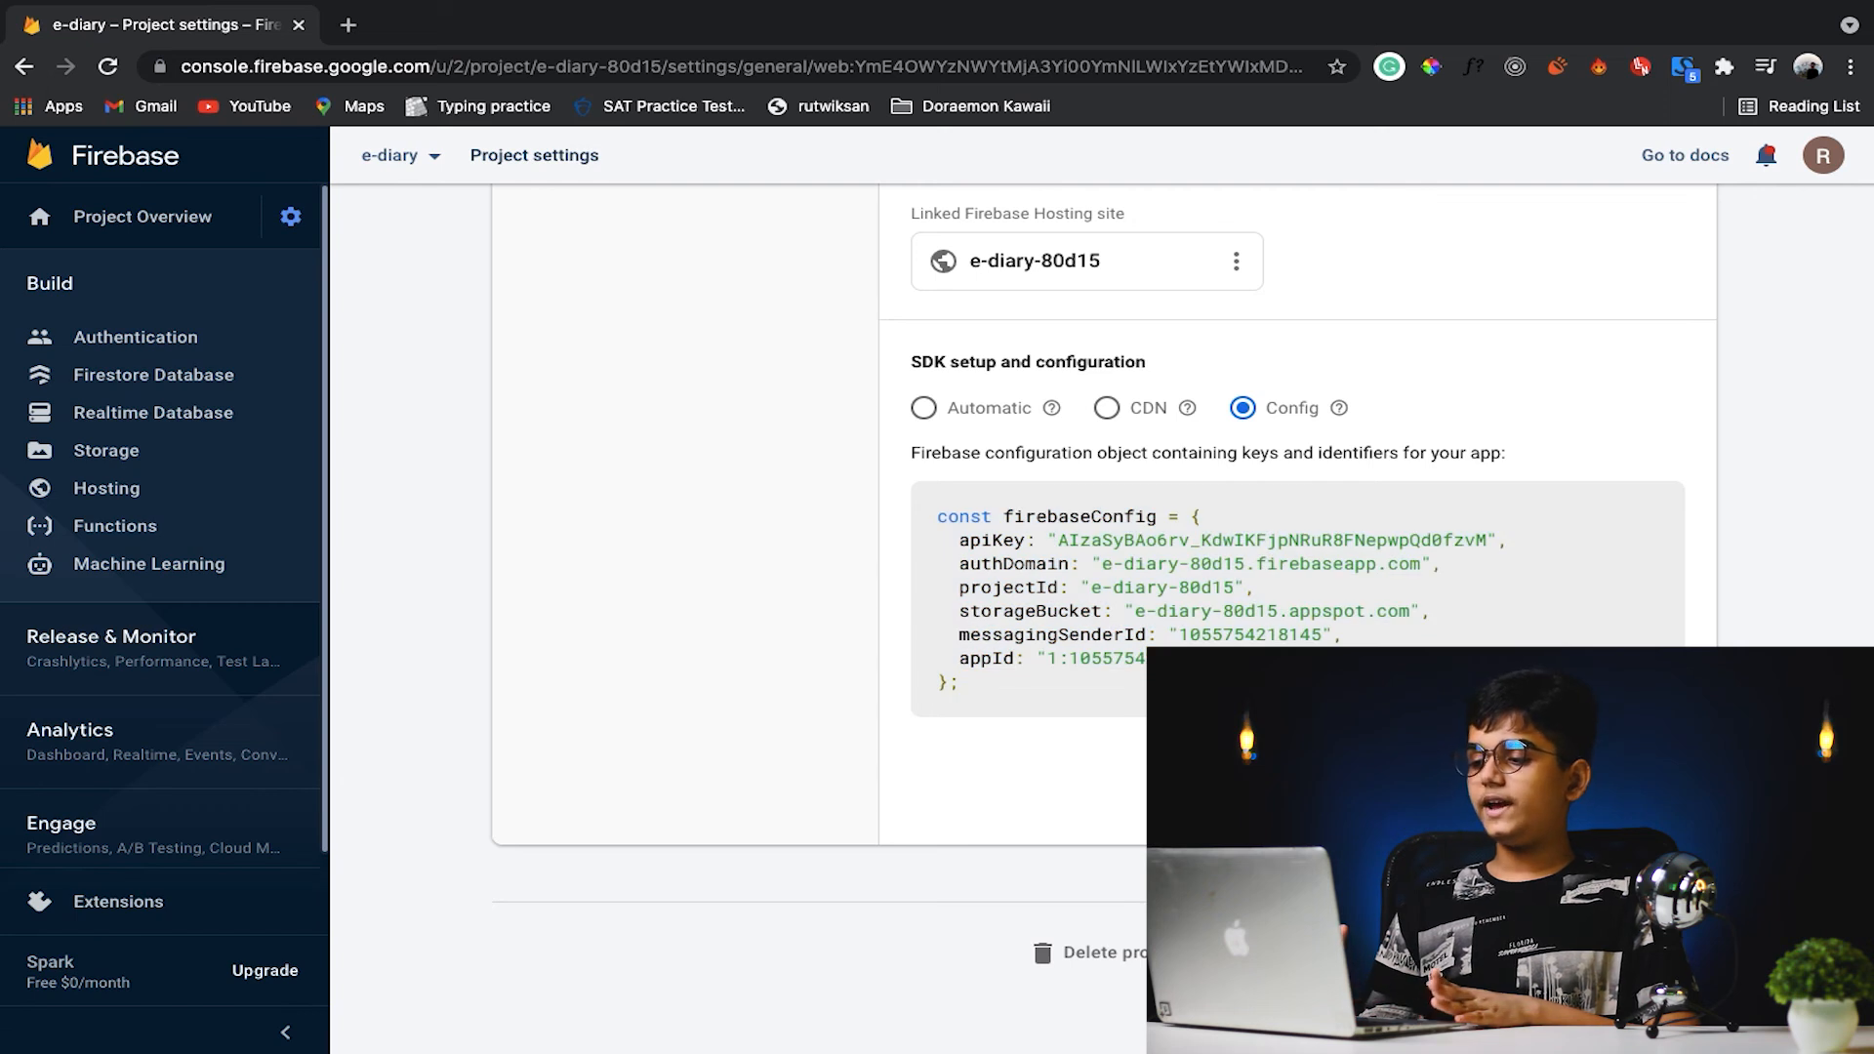